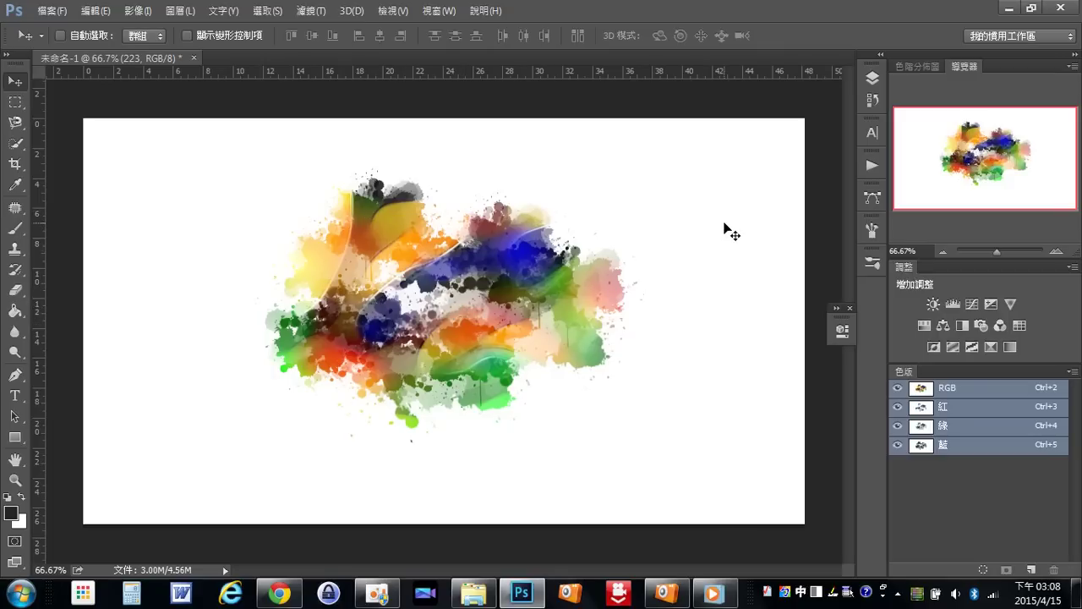
# Step: Revert the document to its top History snapshot, restoring a blank white canvas
pyautogui.click(873, 78)
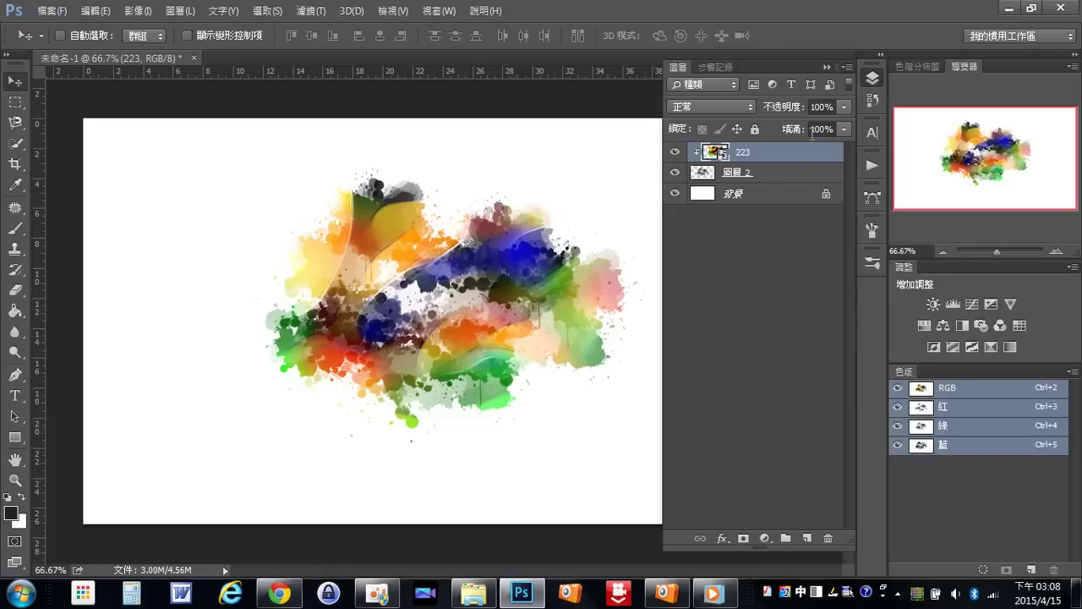
pyautogui.click(745, 194)
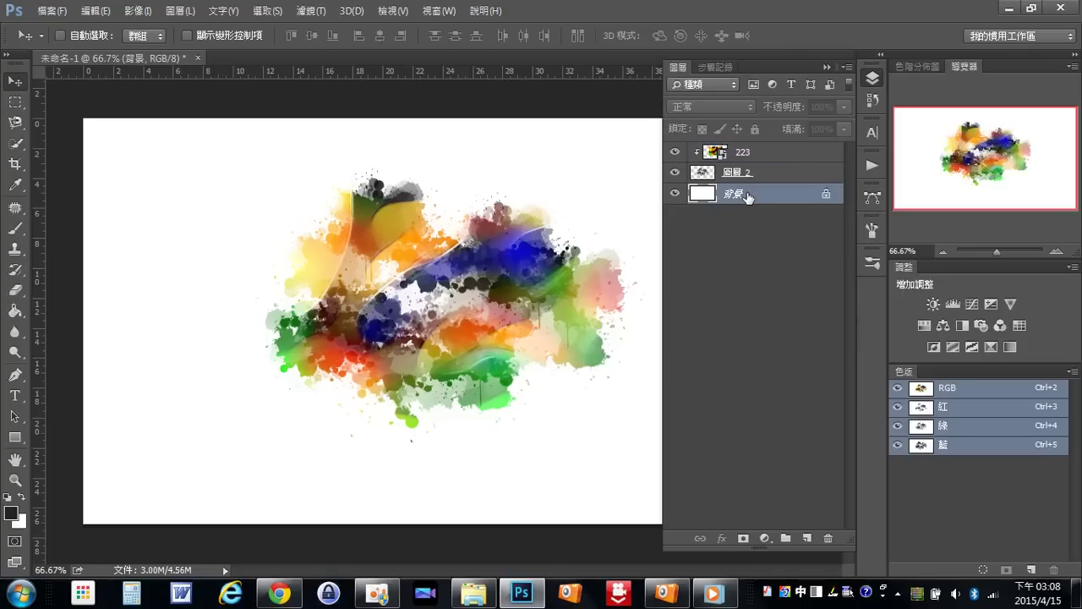
pyautogui.click(873, 100)
pyautogui.moveTo(848, 180); pyautogui.dragTo(854, 139)
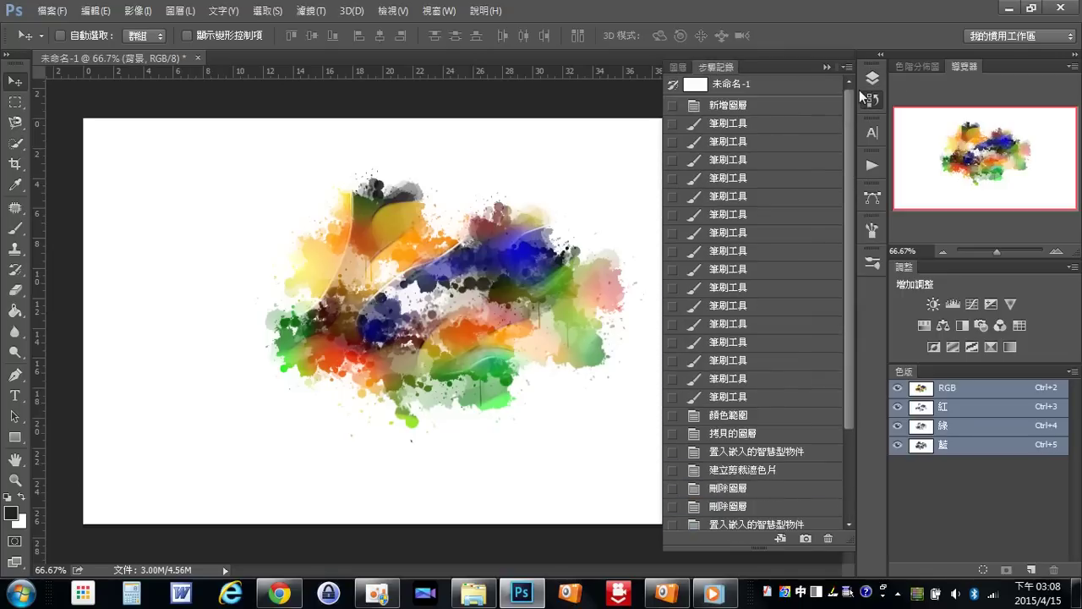
pyautogui.click(763, 87)
# Step: Duplicate the Background layer and delete the empty Layer 1
pyautogui.click(827, 66)
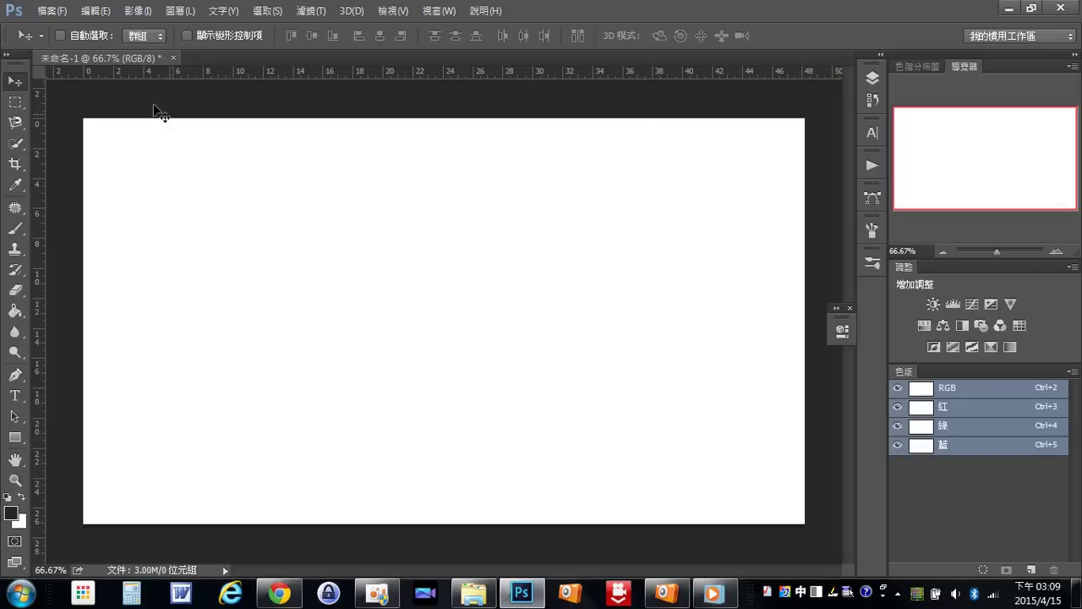
pyautogui.click(870, 78)
pyautogui.moveTo(764, 152); pyautogui.dragTo(806, 538)
pyautogui.click(807, 538)
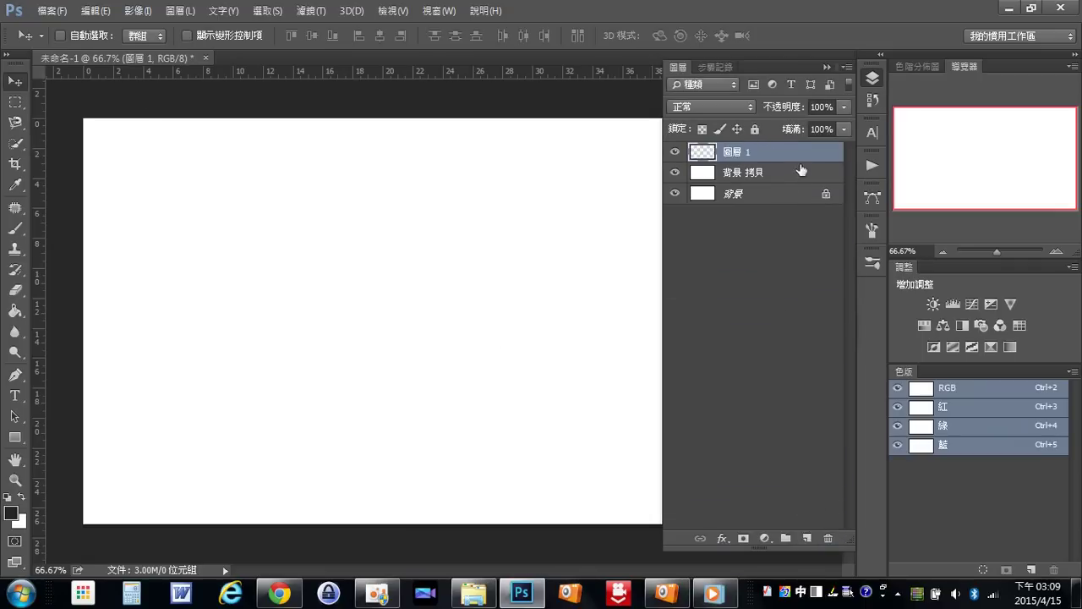
pyautogui.moveTo(801, 156)
pyautogui.mouseDown()
pyautogui.moveTo(834, 473)
pyautogui.moveTo(828, 538)
pyautogui.mouseUp()
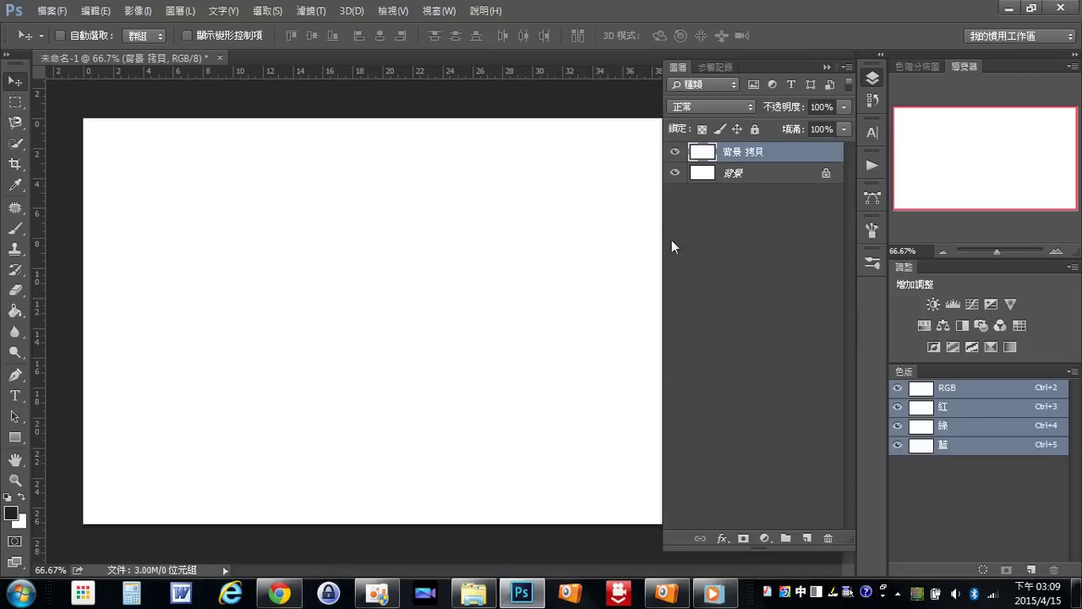
pyautogui.click(827, 65)
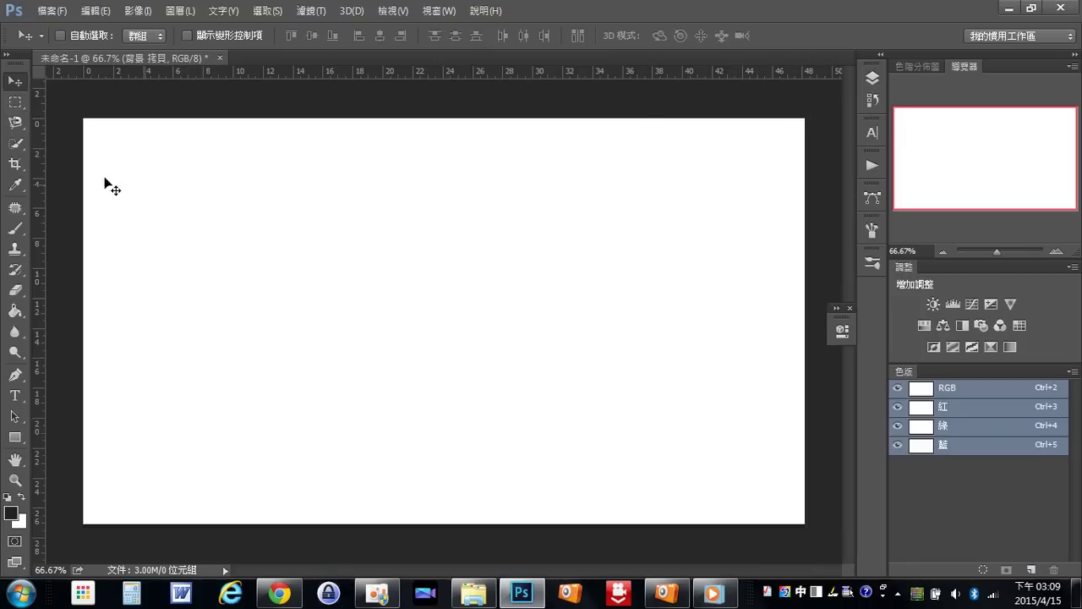
# Step: Stamp grey splatters with the Brush tool around the canvas centre, plus one darker splatter
pyautogui.click(24, 225)
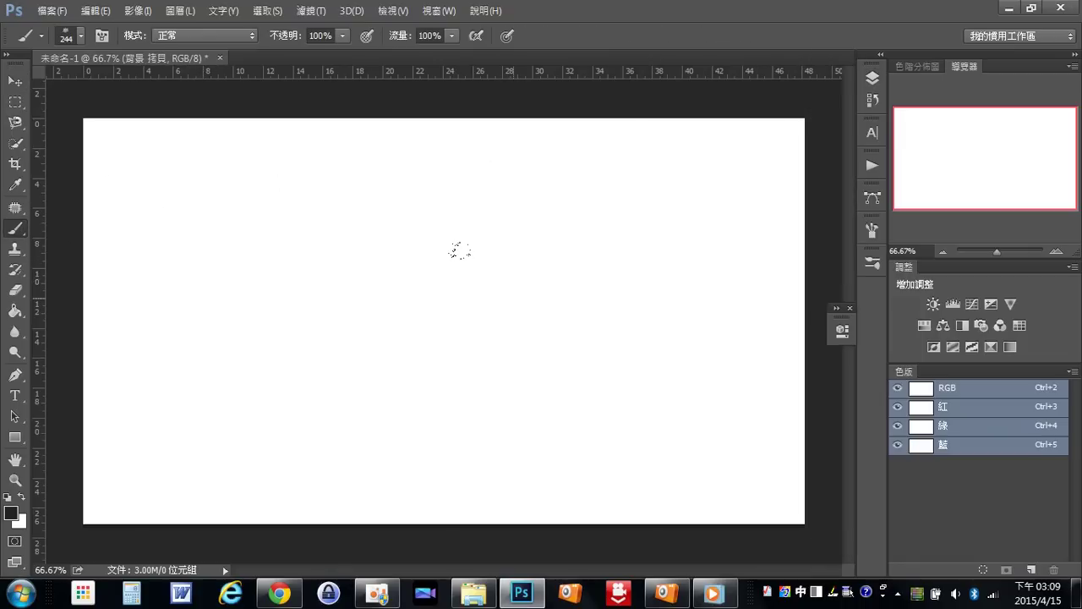
pyautogui.click(458, 250)
pyautogui.click(435, 314)
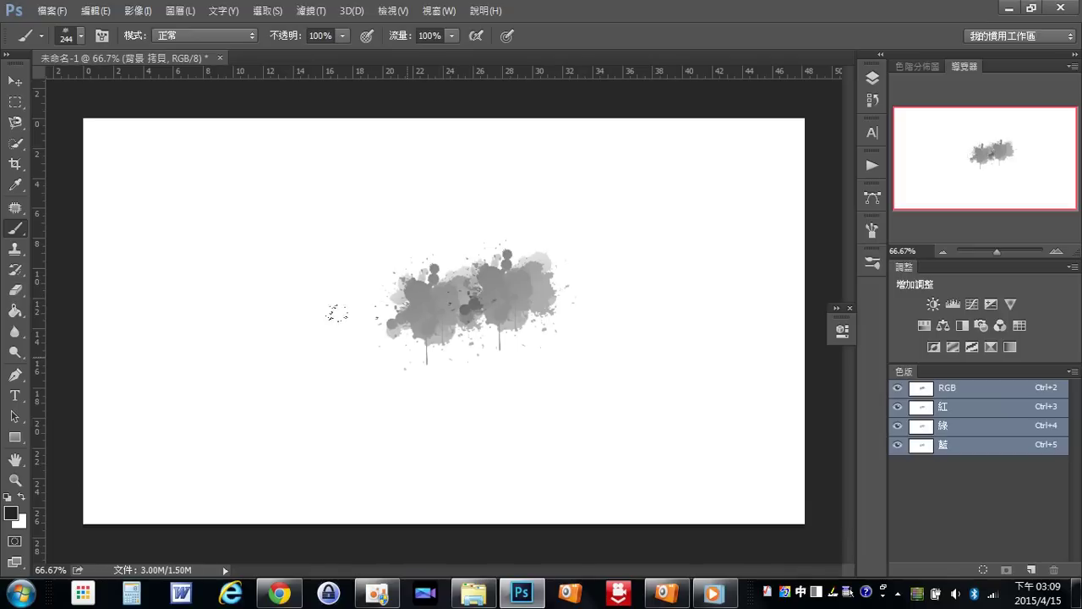
pyautogui.click(381, 363)
pyautogui.click(503, 395)
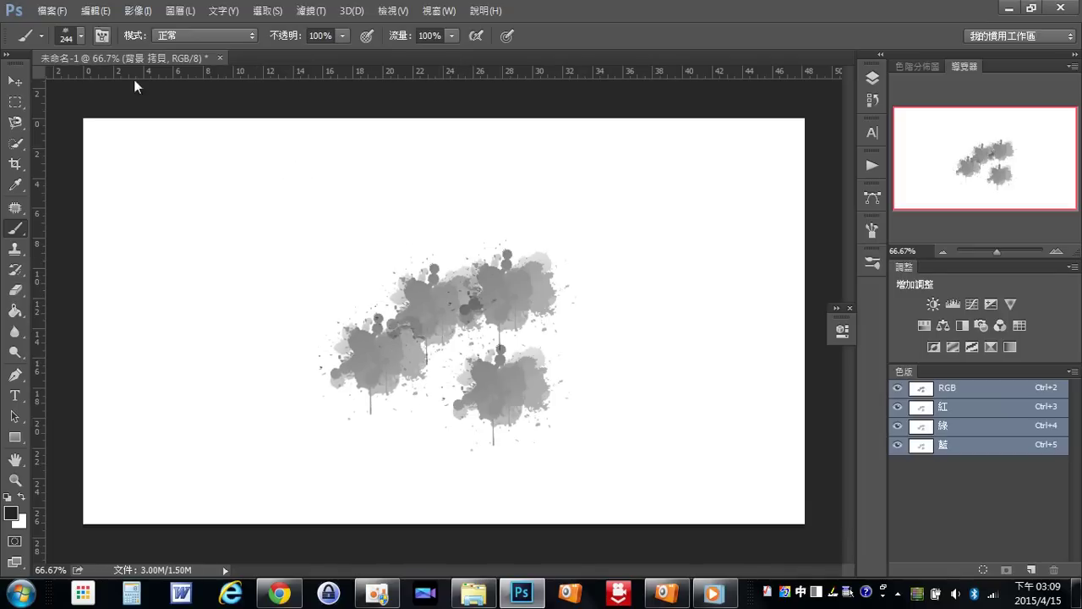
pyautogui.click(351, 281)
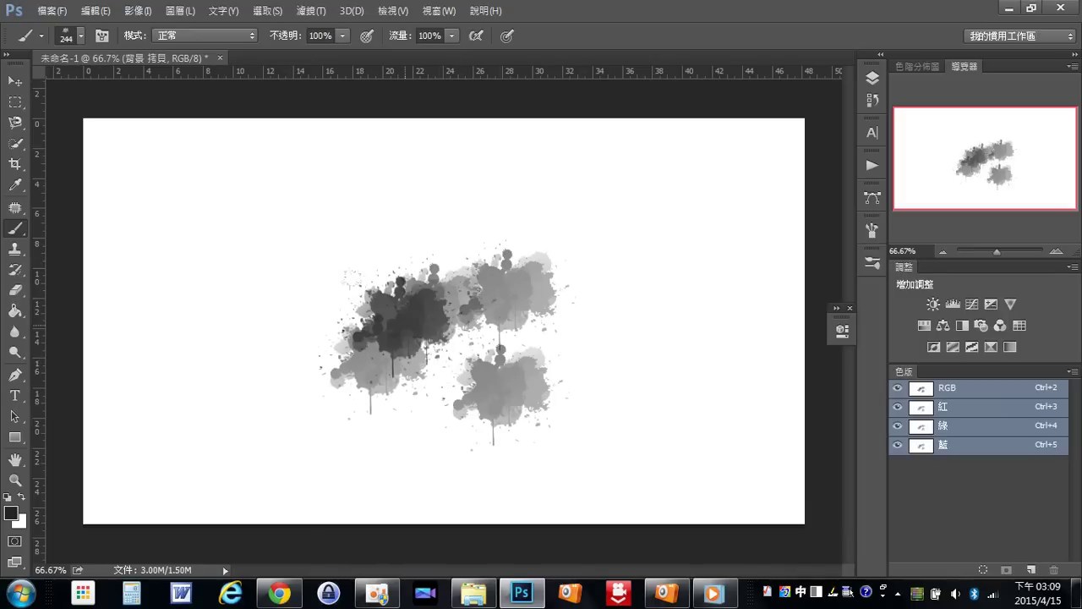
# Step: Add two dark splatters with the Sampled Brush 4 preset
pyautogui.click(81, 35)
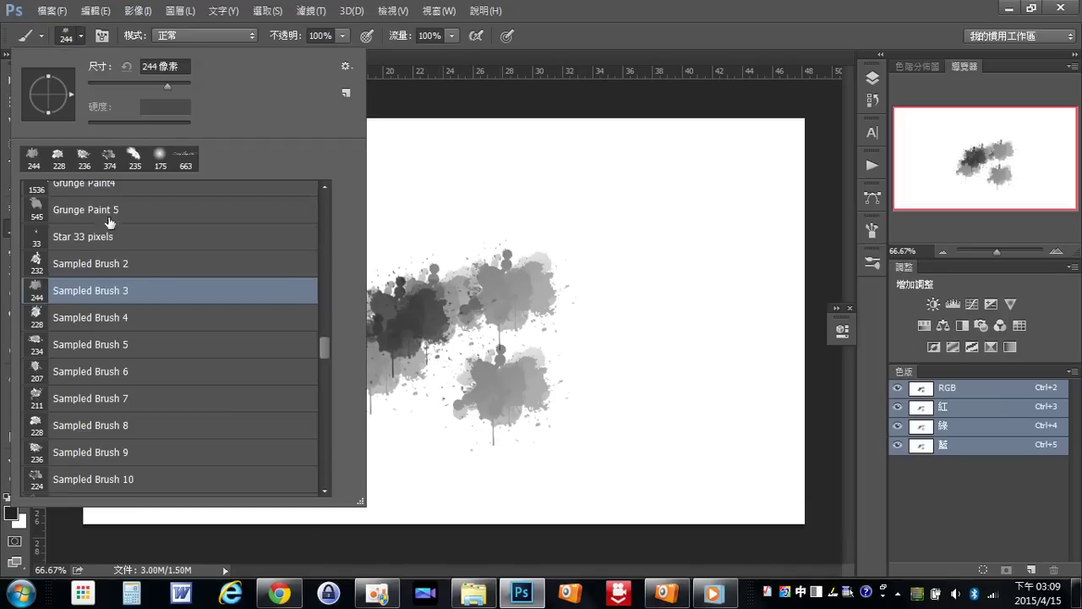
pyautogui.click(81, 321)
pyautogui.click(387, 228)
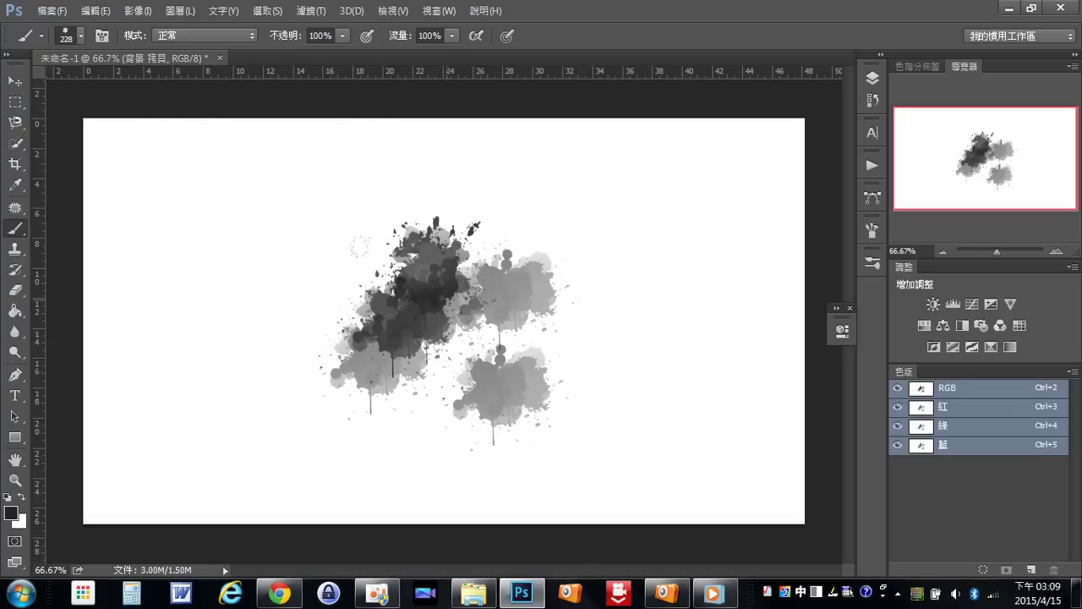
pyautogui.click(311, 243)
# Step: Add a dark lower splatter and a large grey right splatter with Sampled Brush 5
pyautogui.click(82, 35)
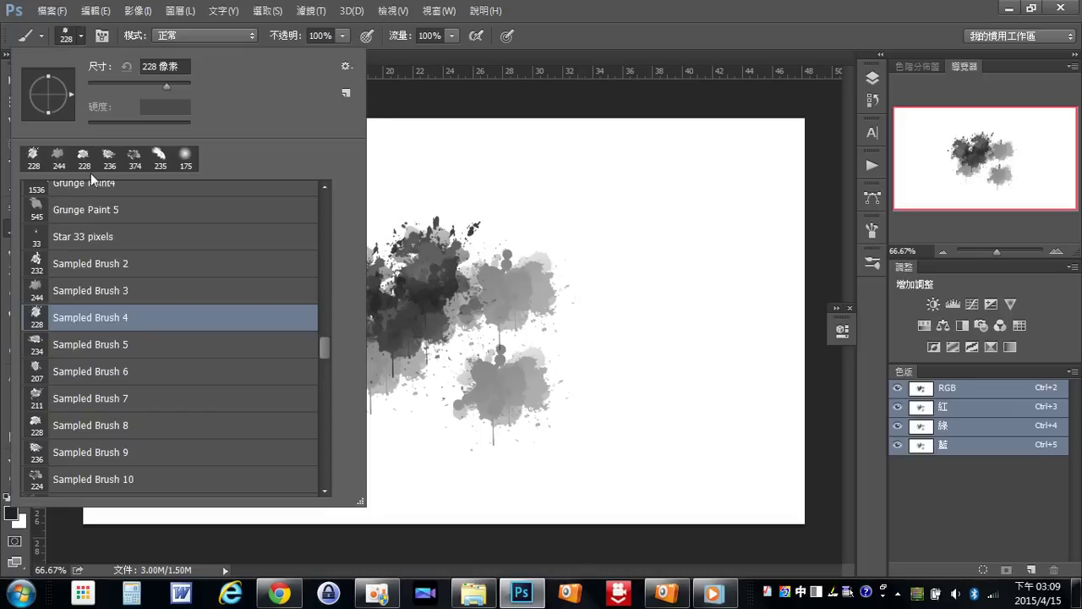
pyautogui.click(77, 346)
pyautogui.click(487, 342)
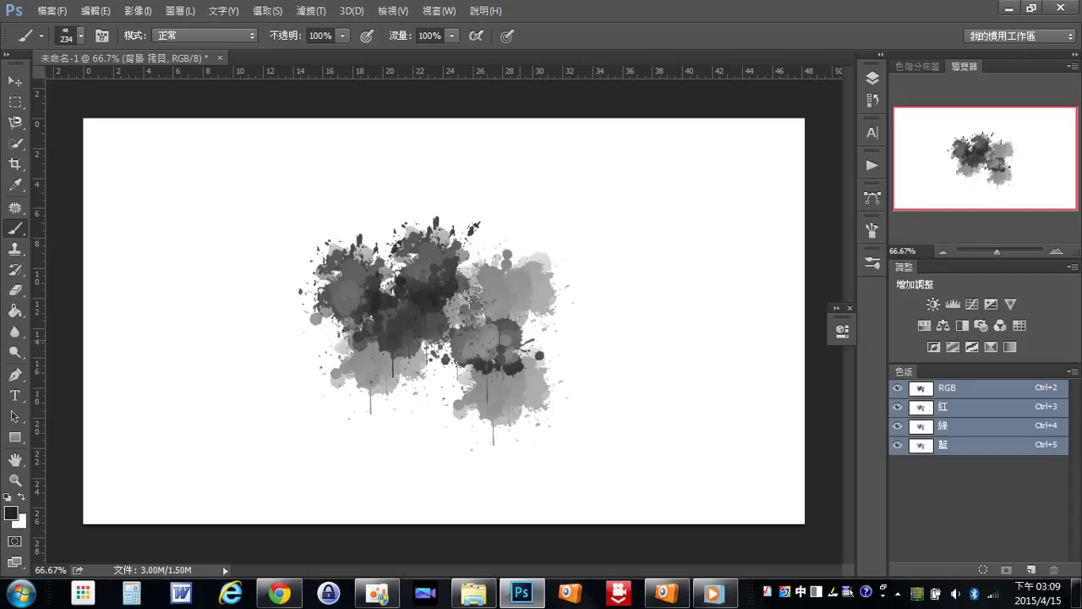
pyautogui.press('shift')
pyautogui.click(532, 326)
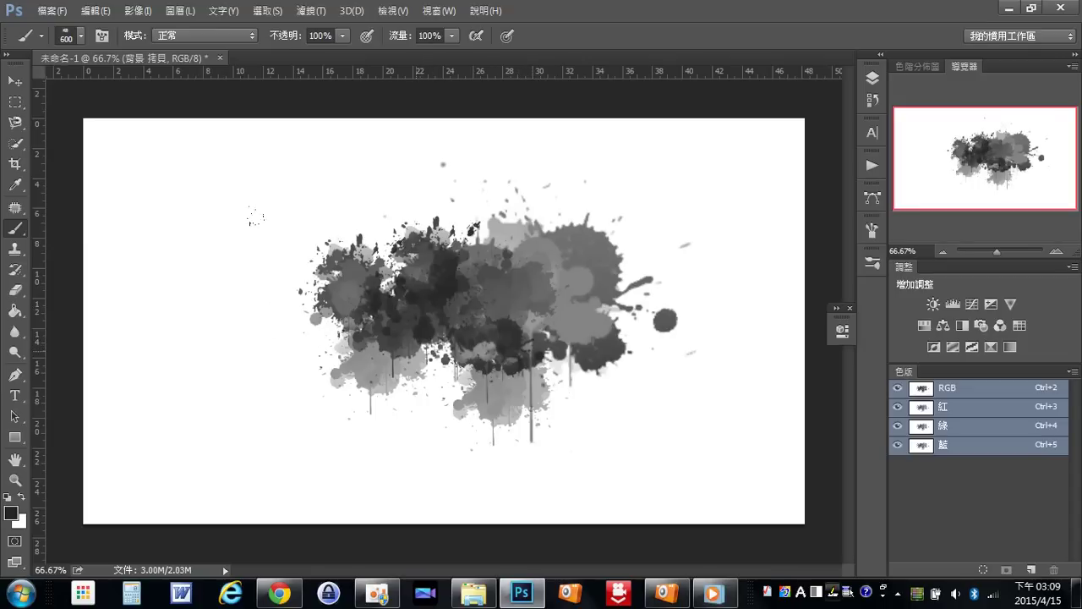
# Step: Stamp a splatter at the cluster's upper left with Sampled Brush 2
pyautogui.click(81, 35)
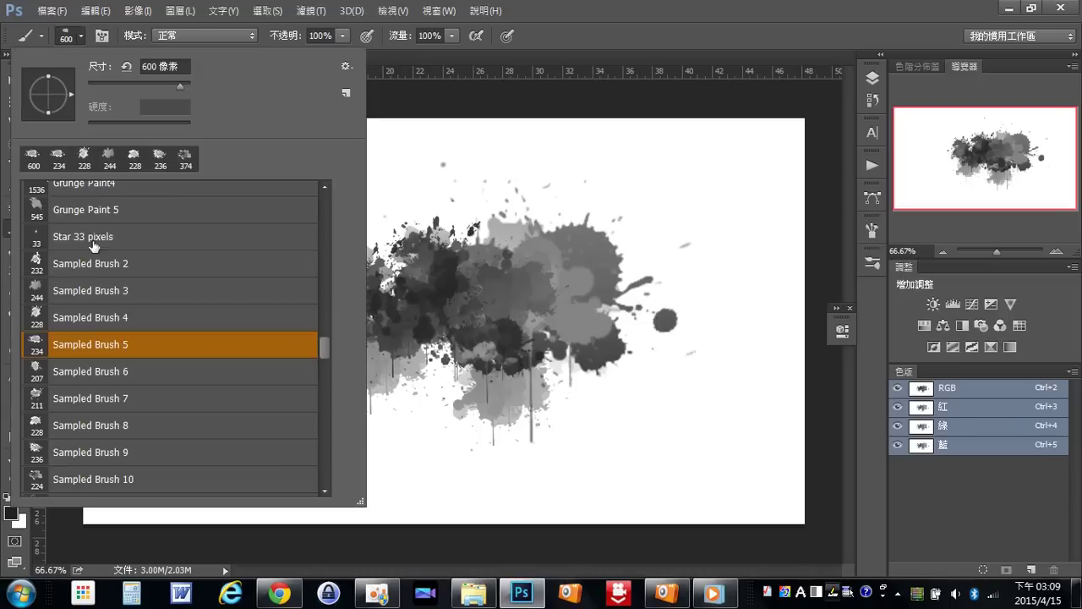
pyautogui.click(44, 269)
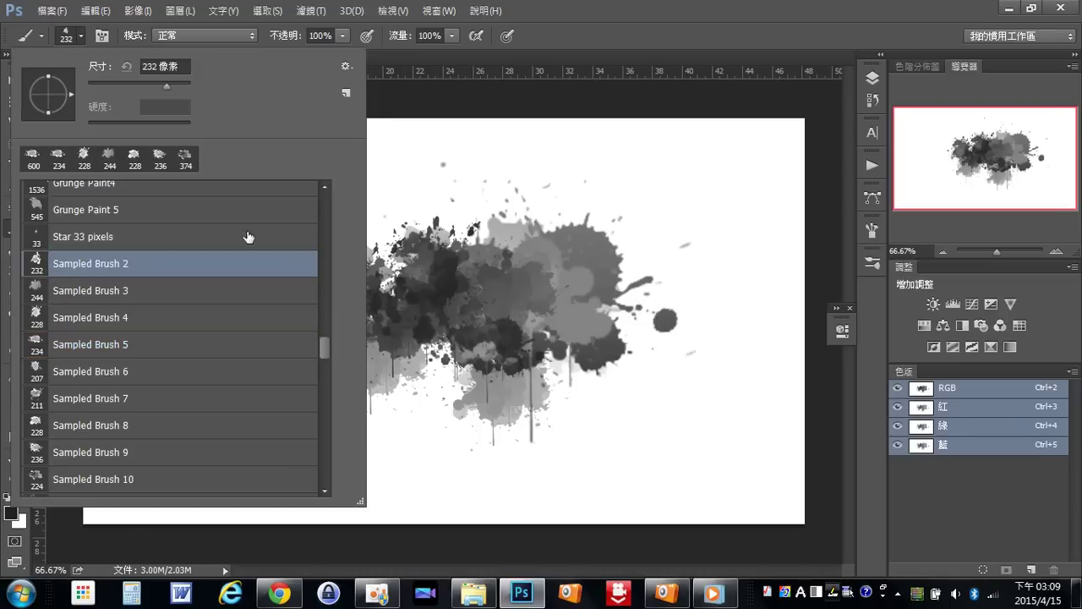
pyautogui.click(585, 27)
pyautogui.click(432, 215)
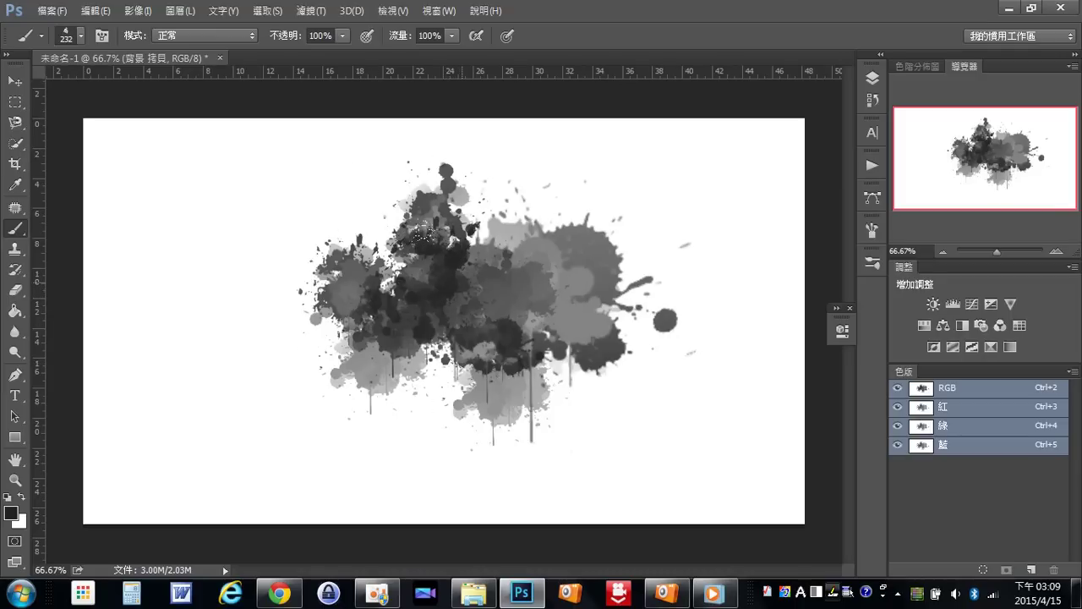
# Step: Select the ink splatters with Color Range at fuzziness 60
pyautogui.click(271, 12)
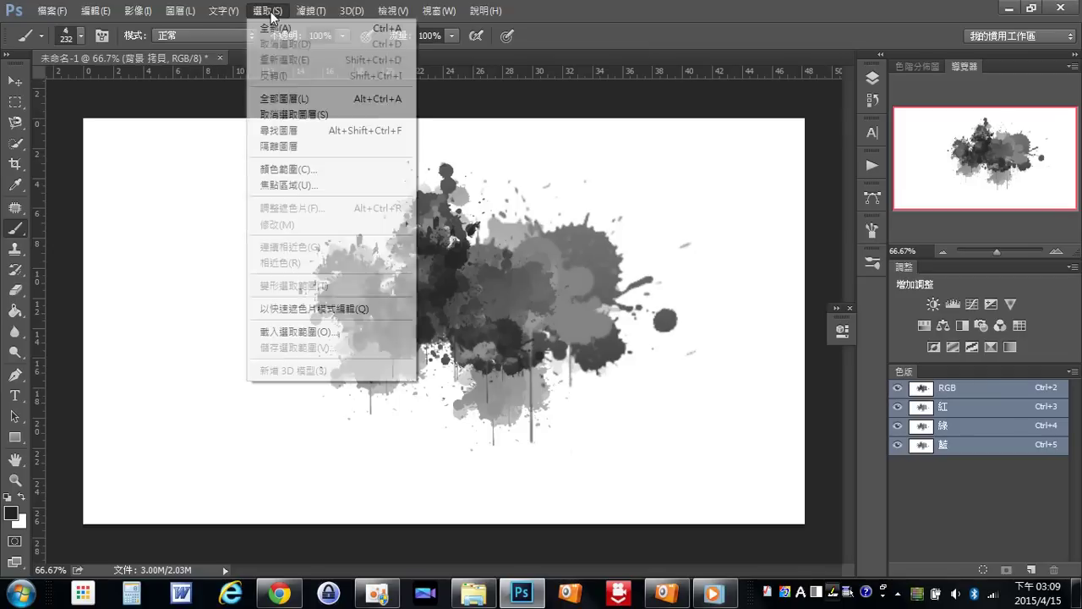
pyautogui.click(285, 169)
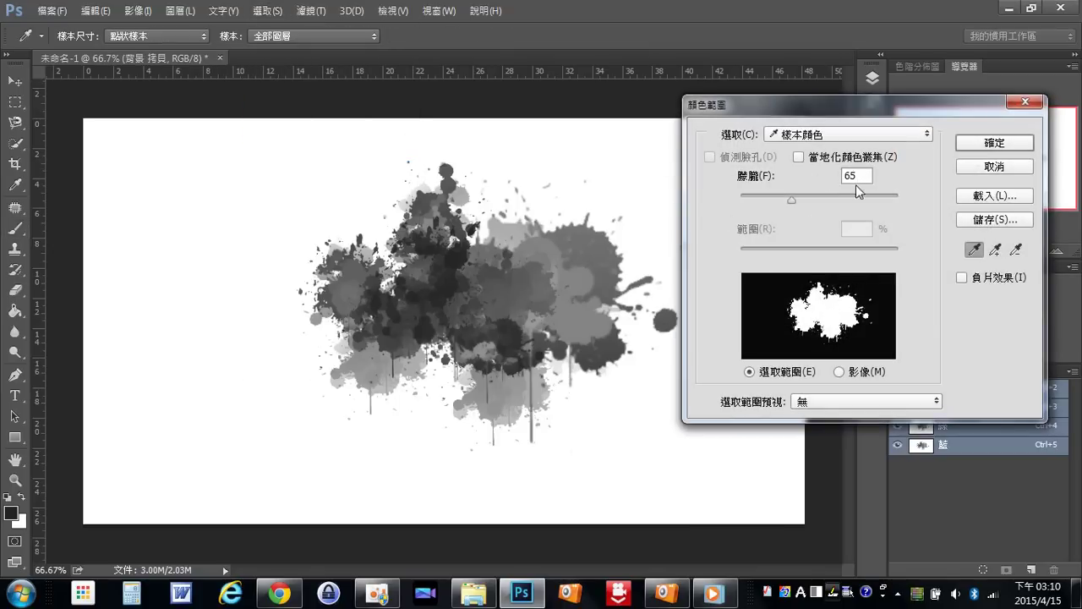
pyautogui.moveTo(794, 202); pyautogui.dragTo(789, 204)
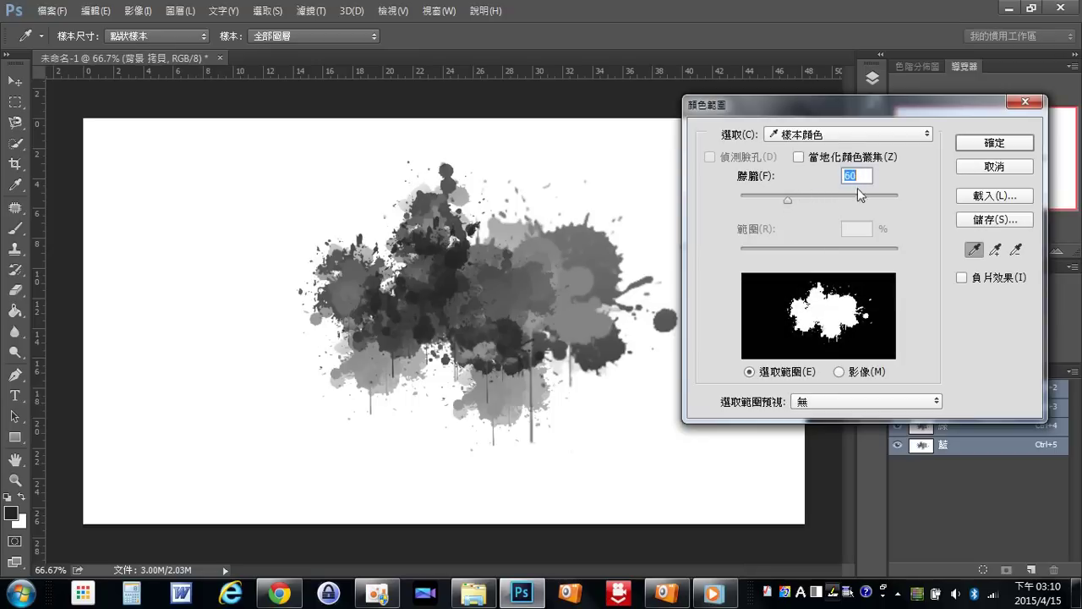
pyautogui.click(999, 148)
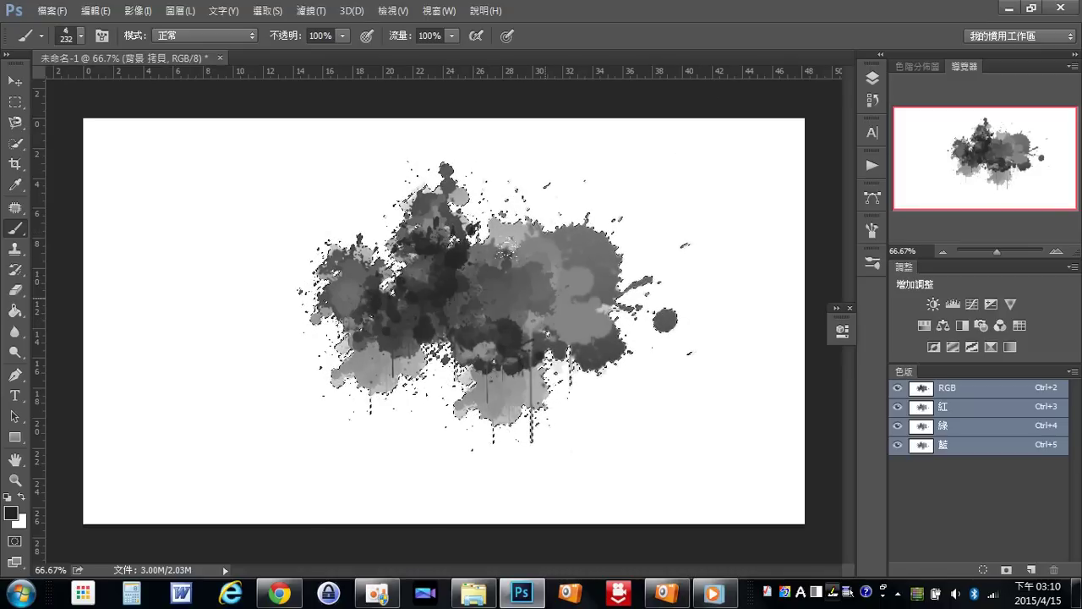
# Step: Copy the selected splatters onto their own layer with Layer via Copy
pyautogui.click(16, 103)
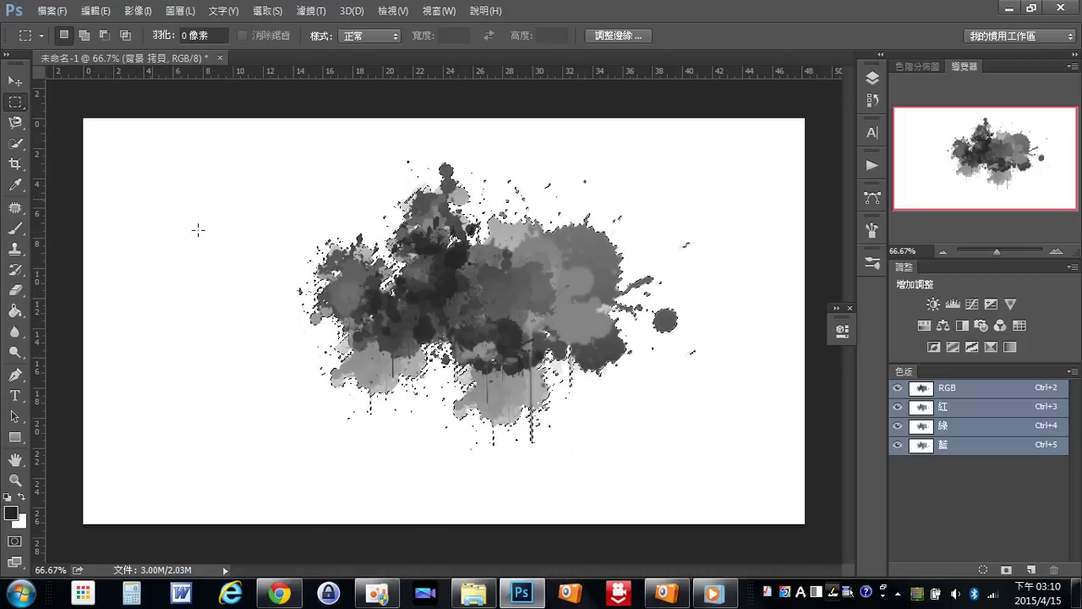
pyautogui.rightClick(499, 284)
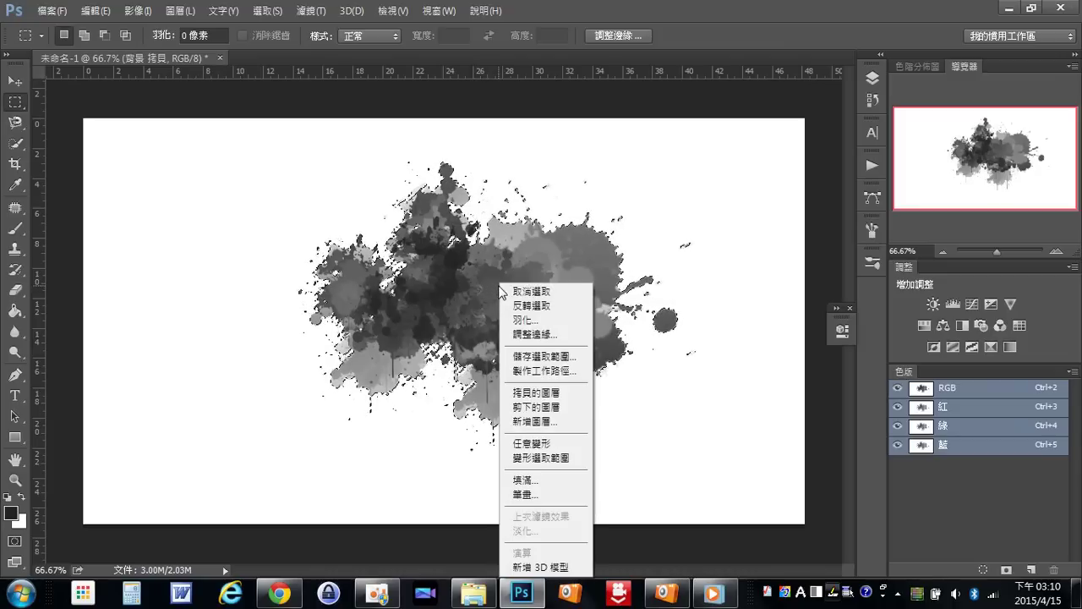
pyautogui.click(535, 393)
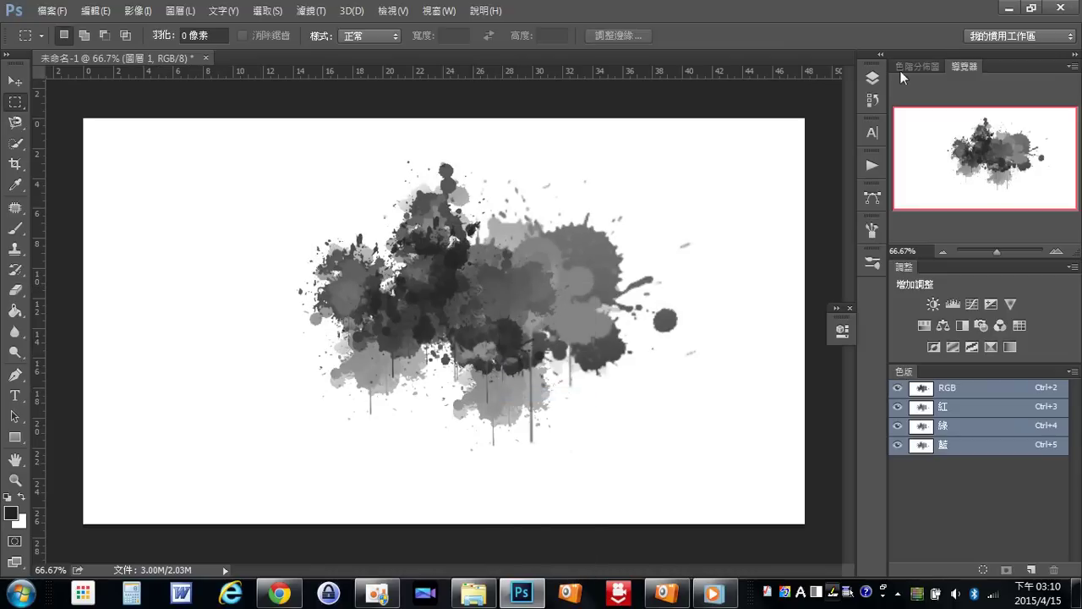
# Step: Hide both background layers and drag 223.bmp from the Explorer folder toward Photoshop
pyautogui.click(872, 77)
pyautogui.moveTo(673, 172); pyautogui.dragTo(673, 193)
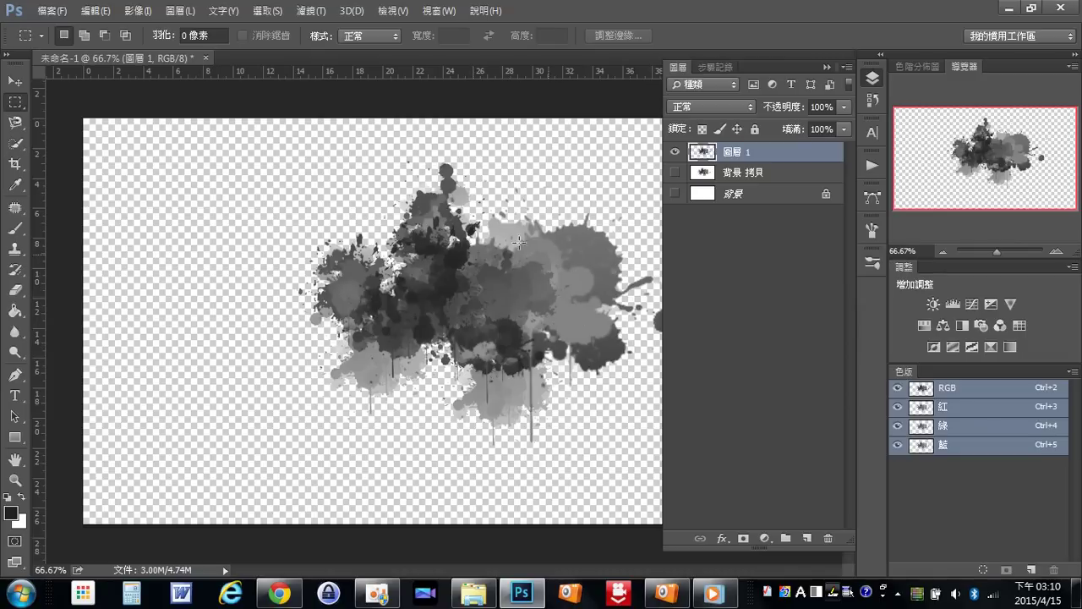
pyautogui.click(674, 172)
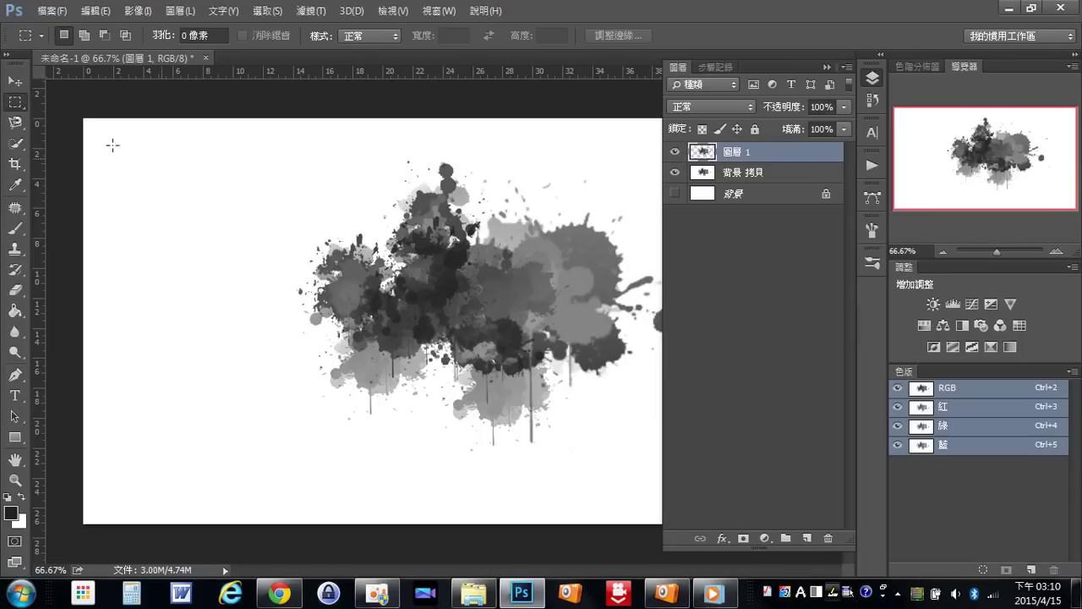
pyautogui.click(674, 171)
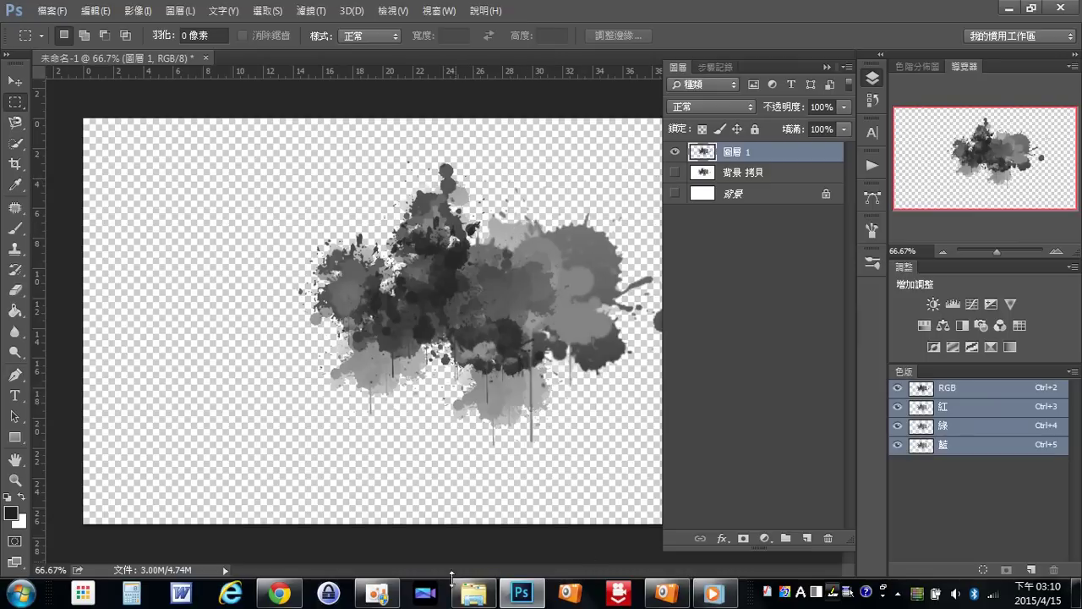
pyautogui.moveTo(473, 592)
pyautogui.click(516, 495)
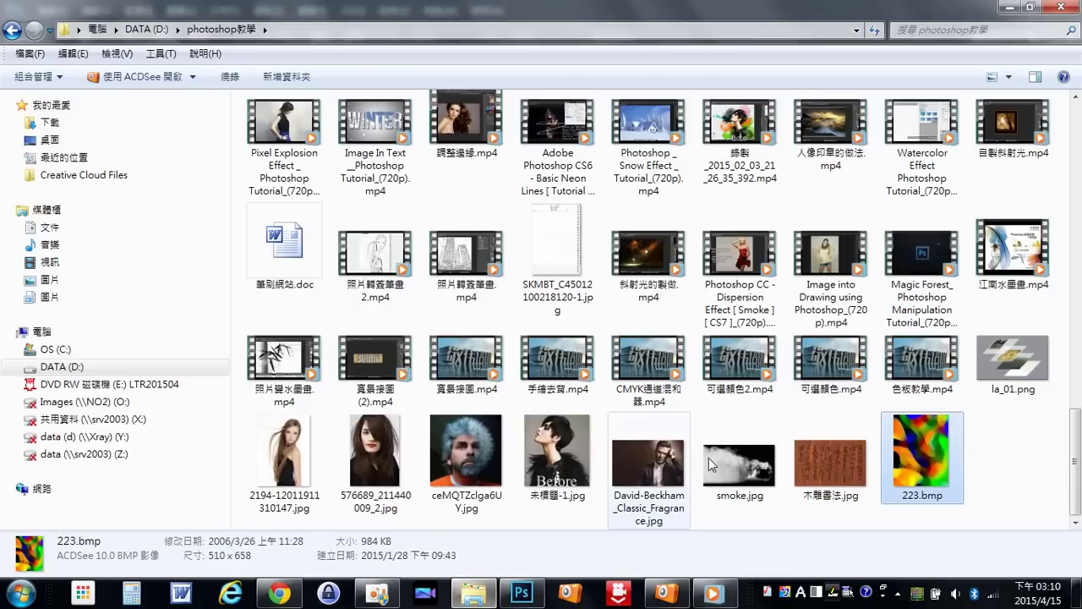
pyautogui.moveTo(906, 455); pyautogui.dragTo(545, 592)
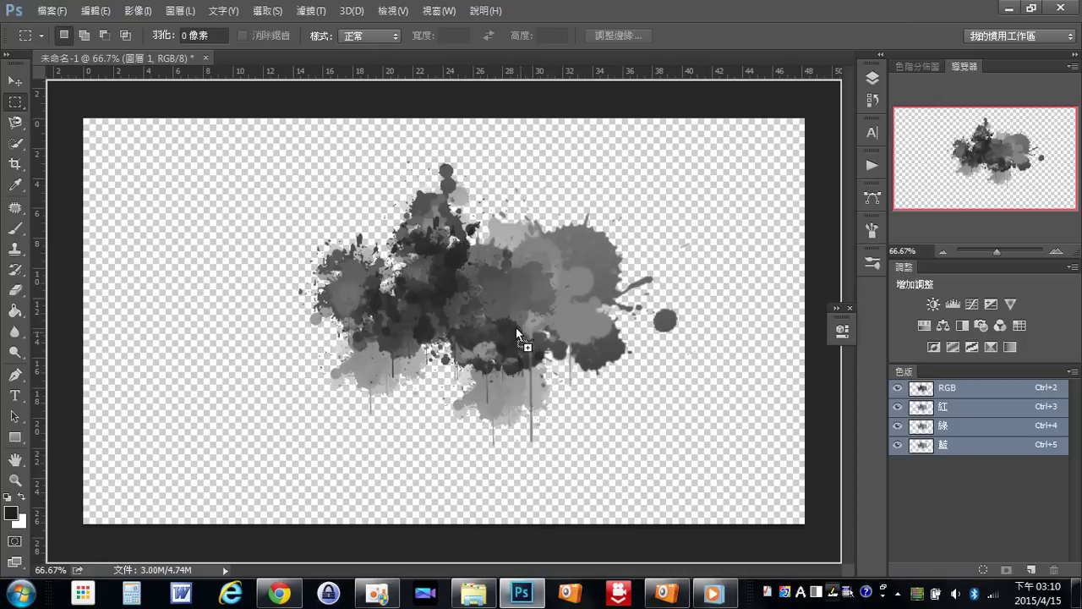
# Step: Drop 223.bmp onto the canvas, rotate it 90° and commit the placement
pyautogui.moveTo(545, 590); pyautogui.dragTo(515, 325)
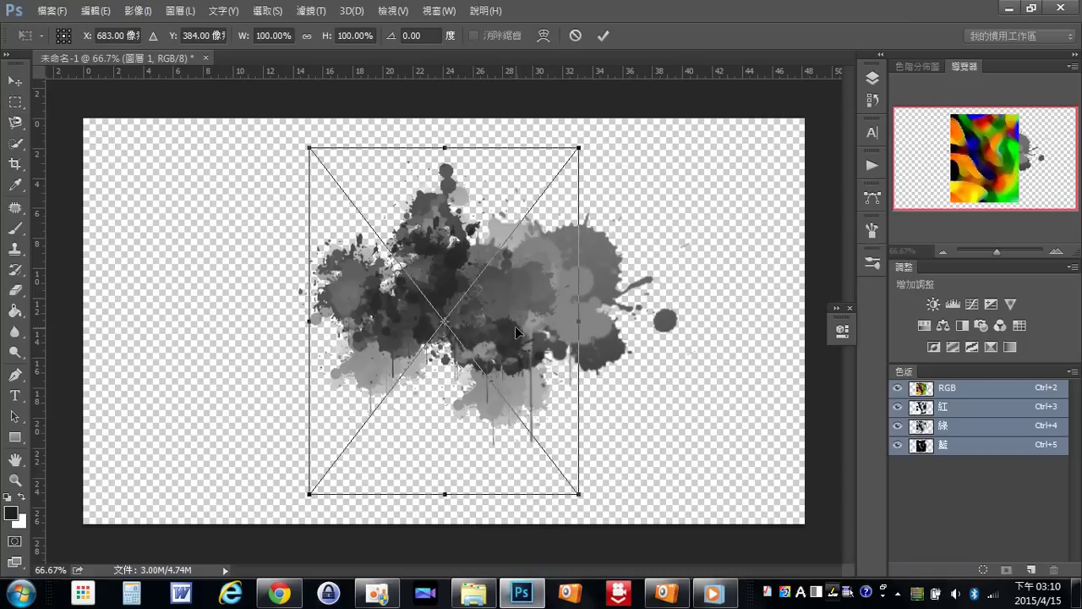
pyautogui.moveTo(597, 148)
pyautogui.mouseDown()
pyautogui.moveTo(654, 484)
pyautogui.moveTo(646, 117)
pyautogui.mouseUp()
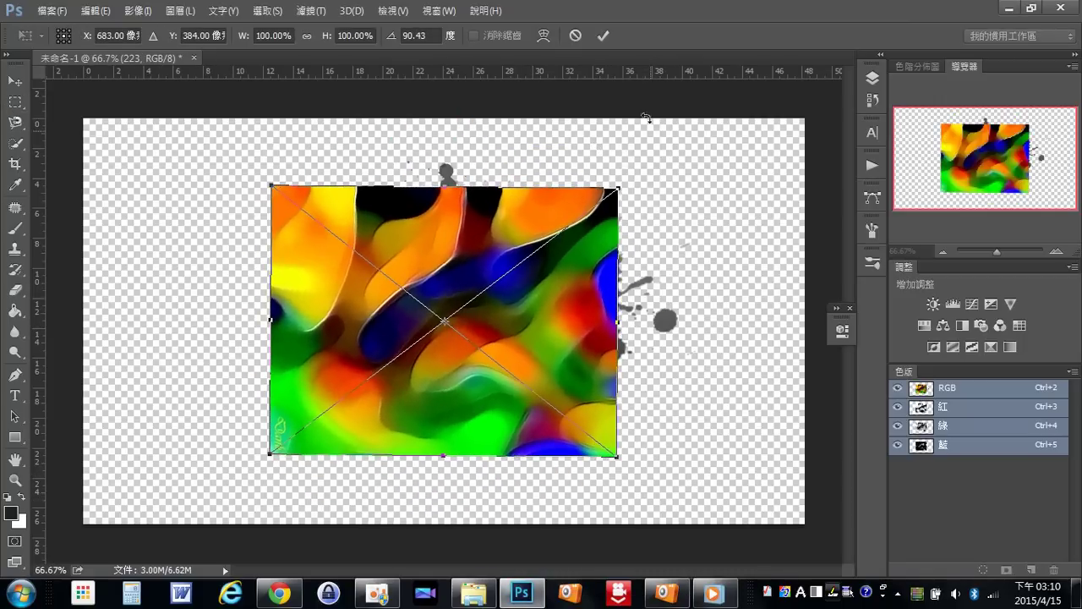
pyautogui.click(603, 35)
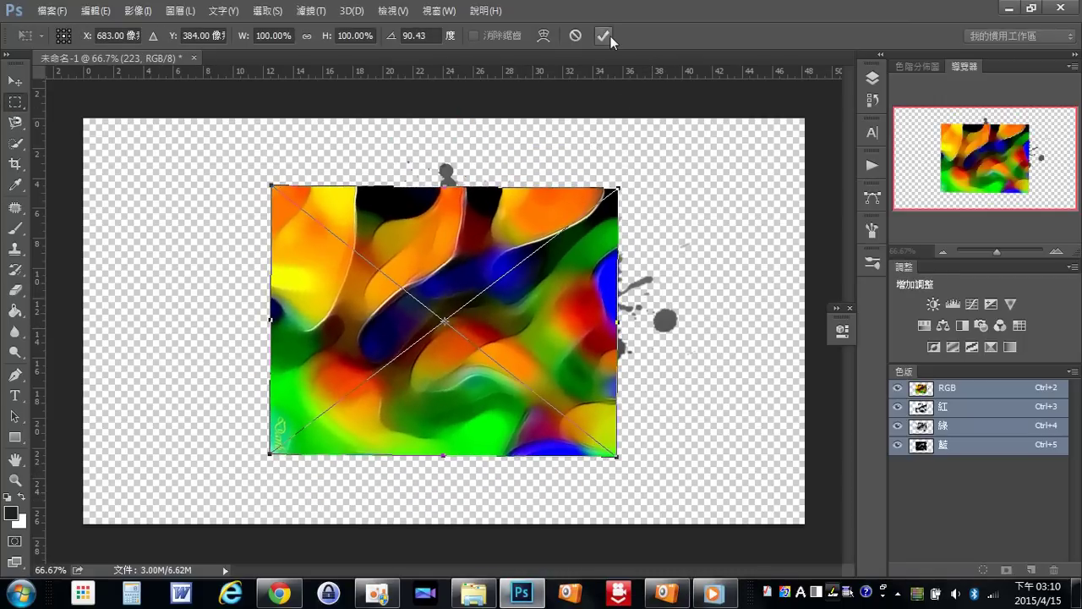
# Step: Free-transform the image to about 114% width and 129% height over the splatters
pyautogui.click(20, 81)
pyautogui.click(189, 35)
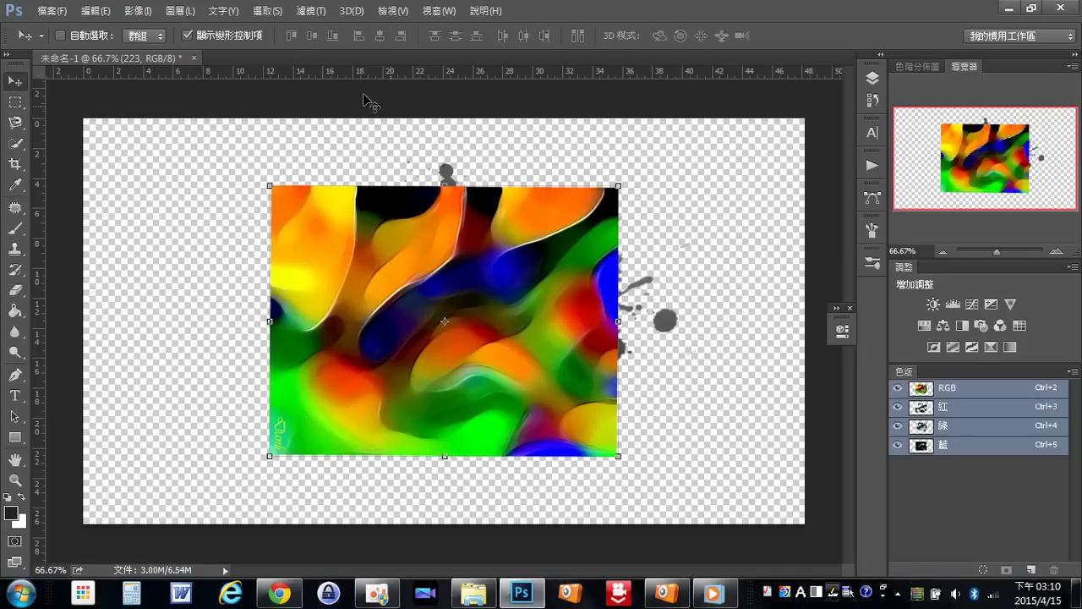
pyautogui.moveTo(618, 321); pyautogui.dragTo(709, 322)
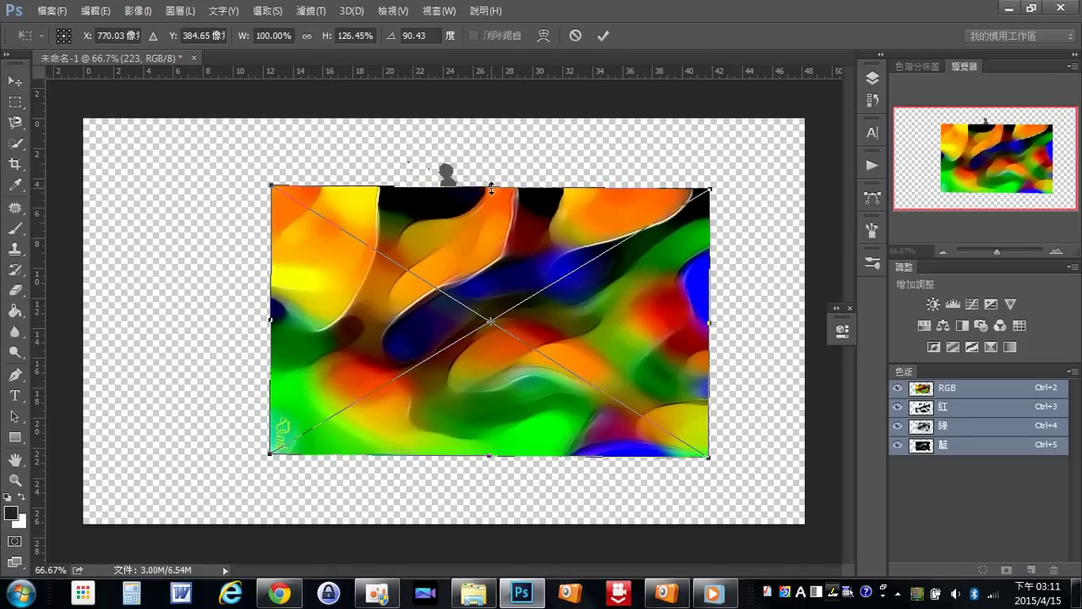
pyautogui.moveTo(490, 187); pyautogui.dragTo(490, 154)
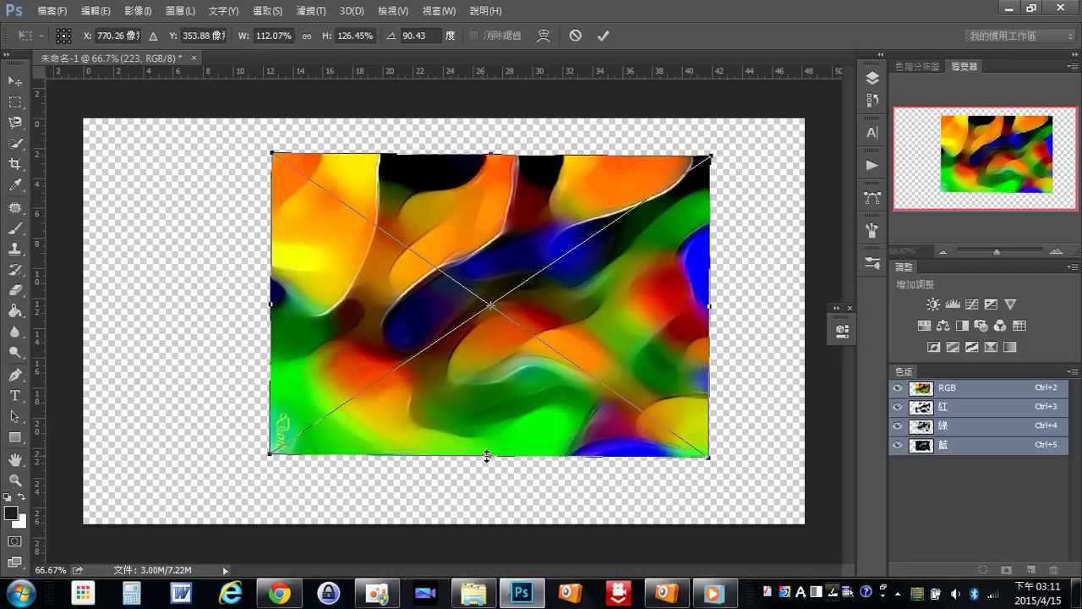
pyautogui.moveTo(487, 456); pyautogui.dragTo(488, 461)
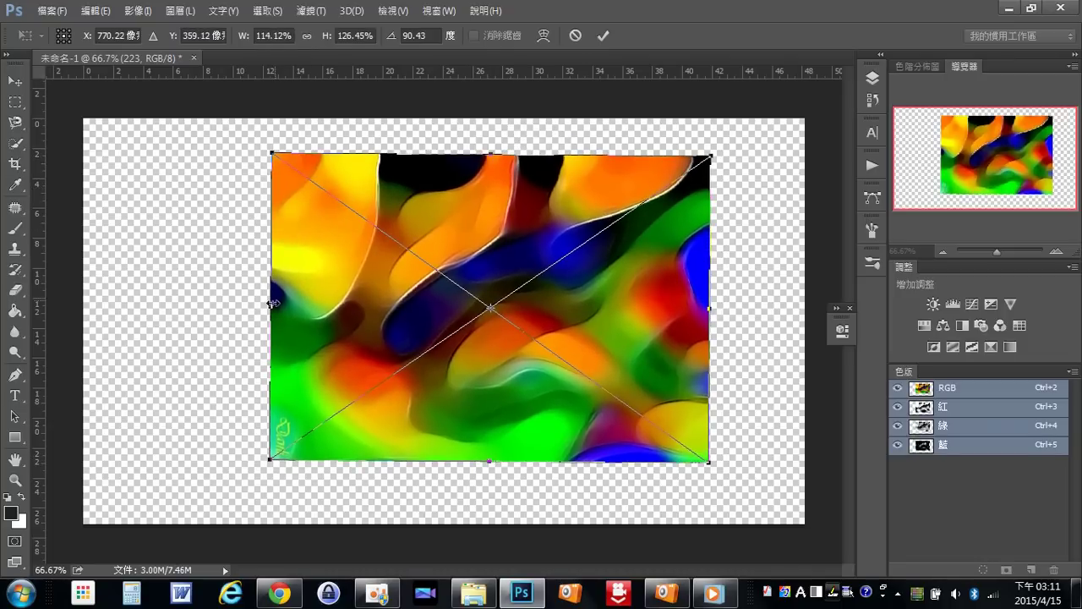
pyautogui.moveTo(272, 307); pyautogui.dragTo(260, 307)
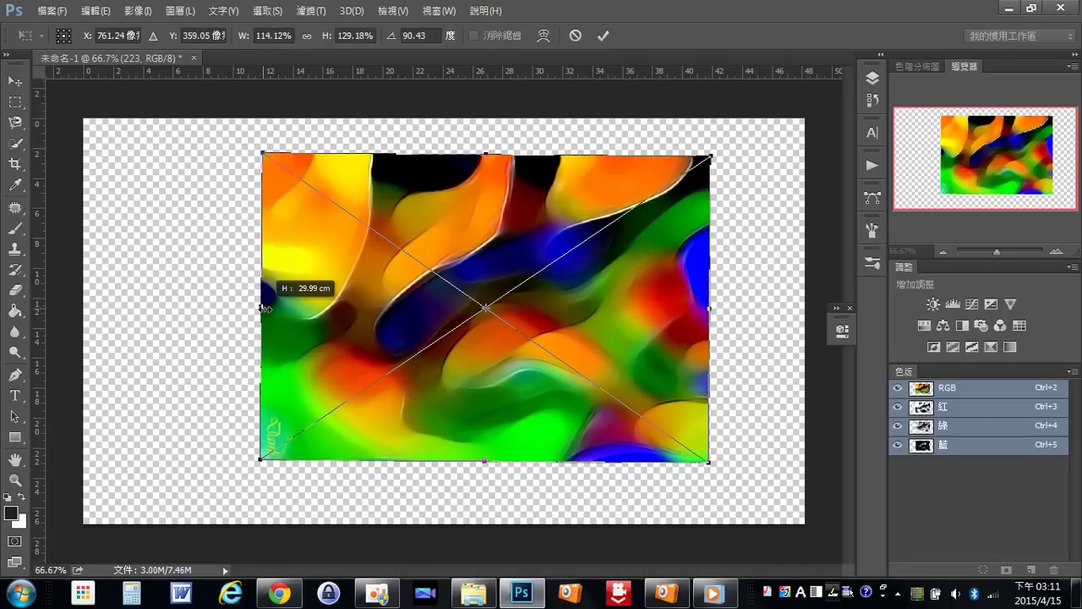
pyautogui.click(604, 35)
pyautogui.click(188, 35)
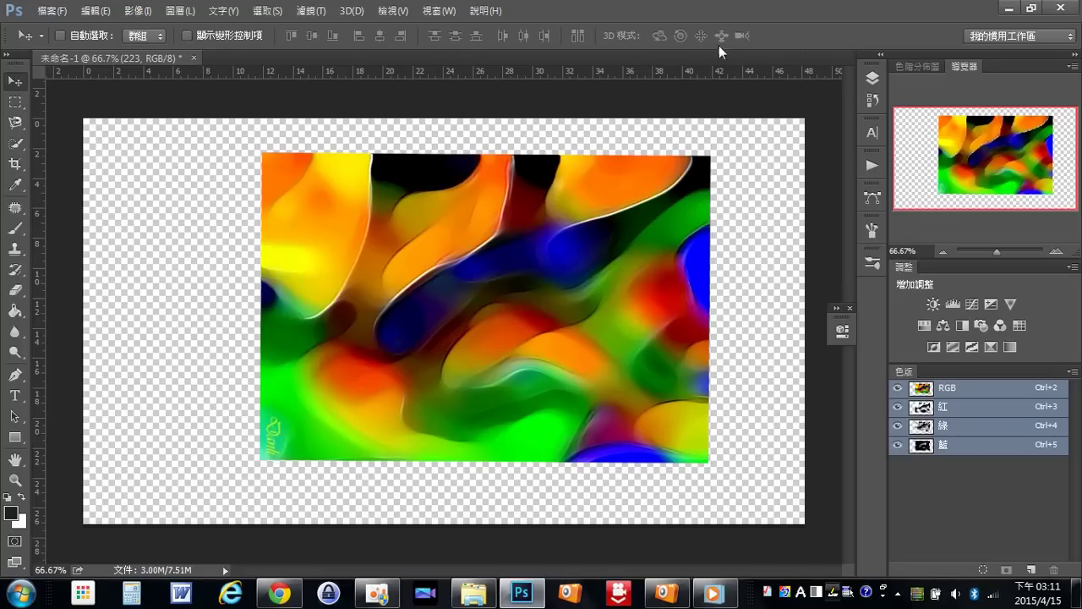
# Step: Clip the 223 image layer to the splash layer with Create Clipping Mask
pyautogui.click(877, 77)
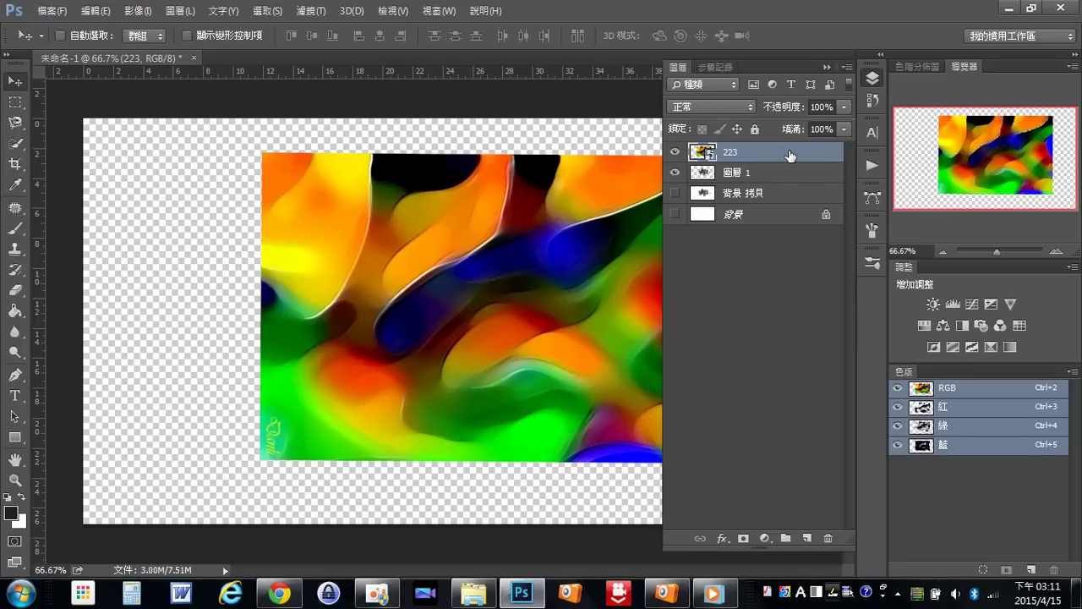
pyautogui.rightClick(791, 157)
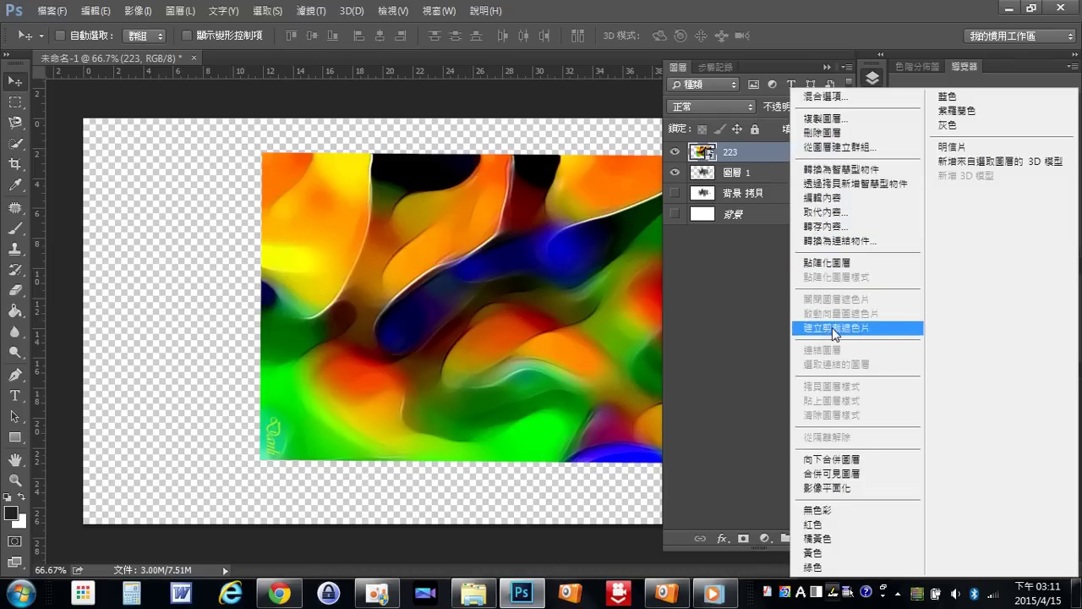
pyautogui.click(832, 327)
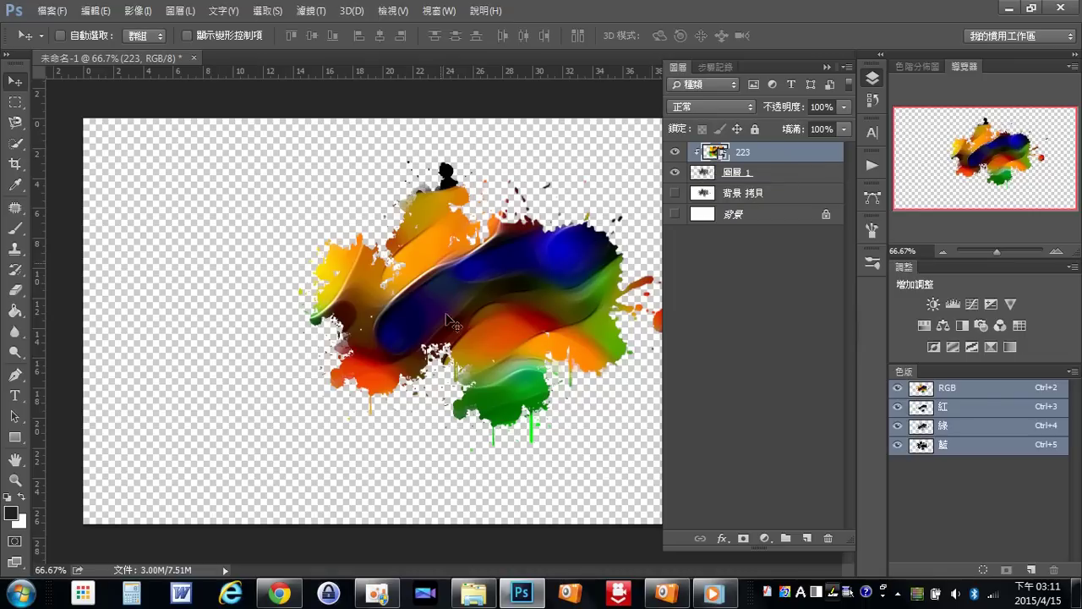
pyautogui.click(827, 66)
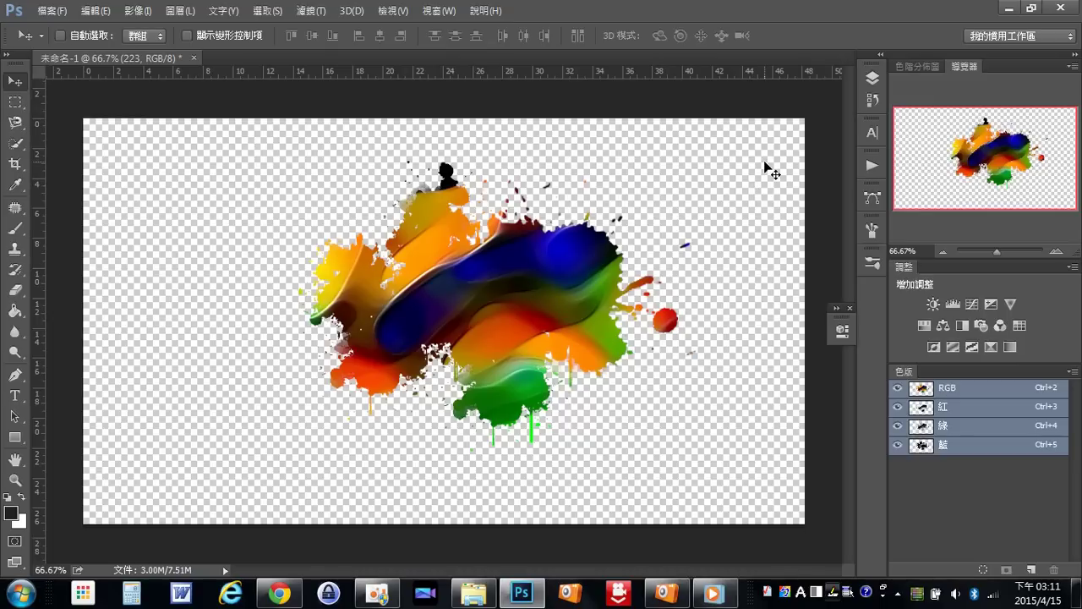
# Step: Create a new blank white 1366×768 document, 未命名-2
pyautogui.click(48, 13)
pyautogui.click(67, 32)
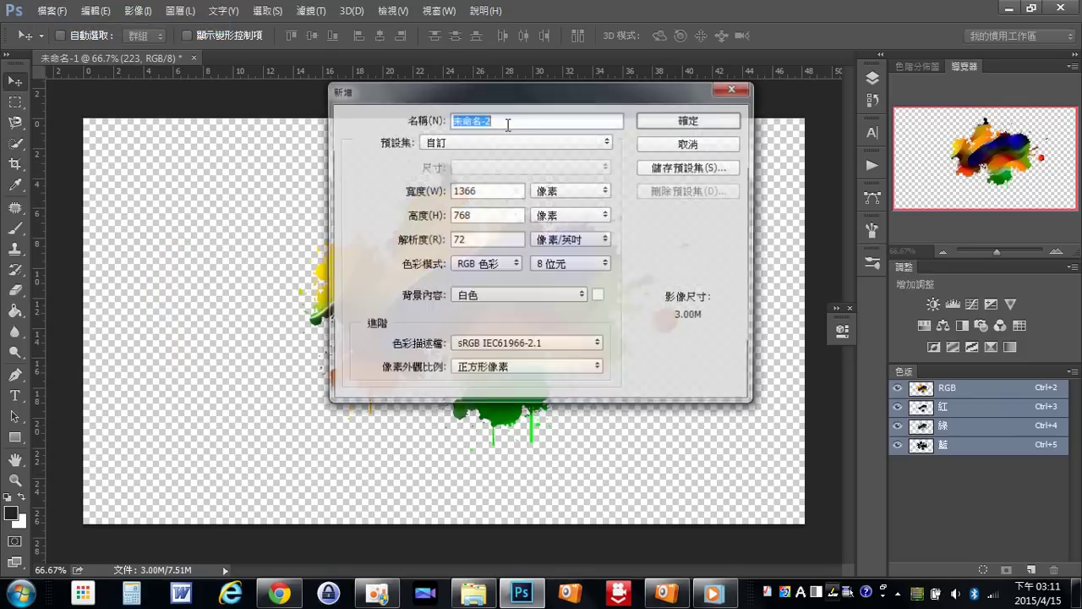
pyautogui.click(669, 126)
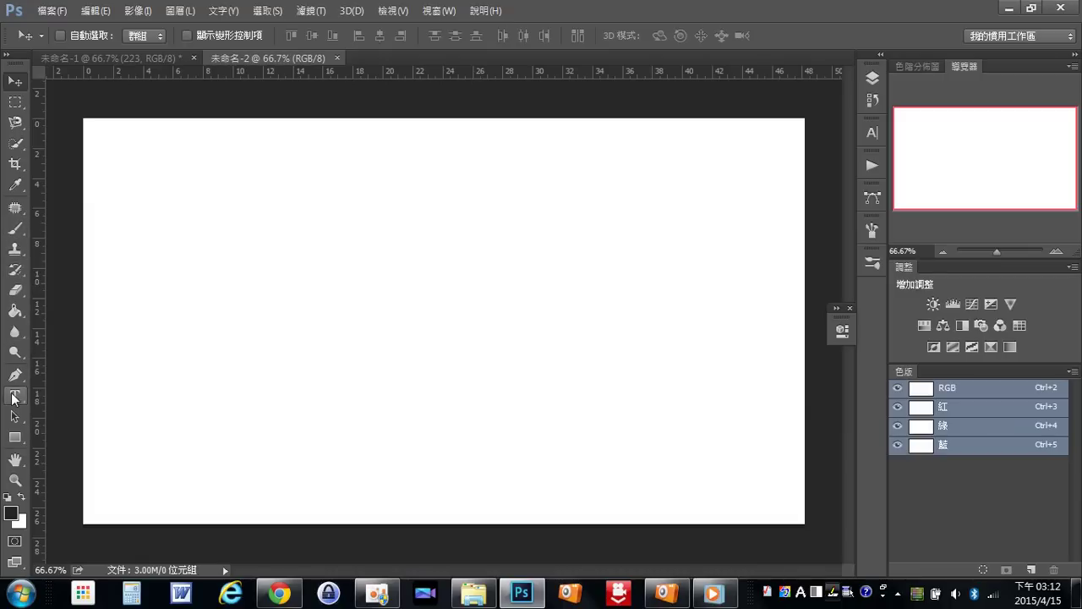
pyautogui.click(14, 395)
# Step: Set the type to AR DESTINE Regular at 400 pt on the canvas
pyautogui.click(193, 38)
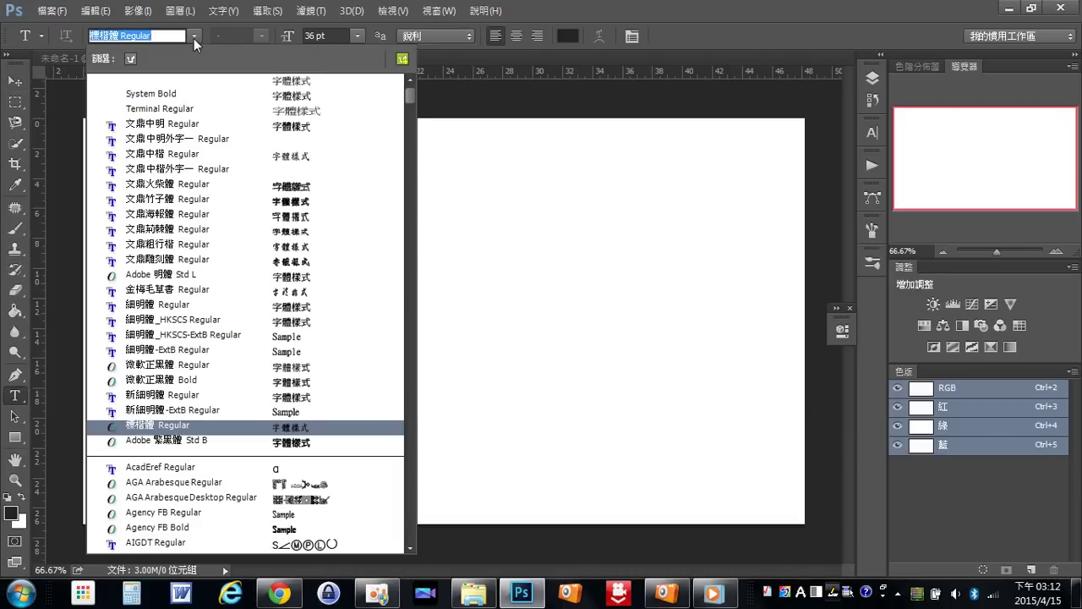
pyautogui.click(389, 457)
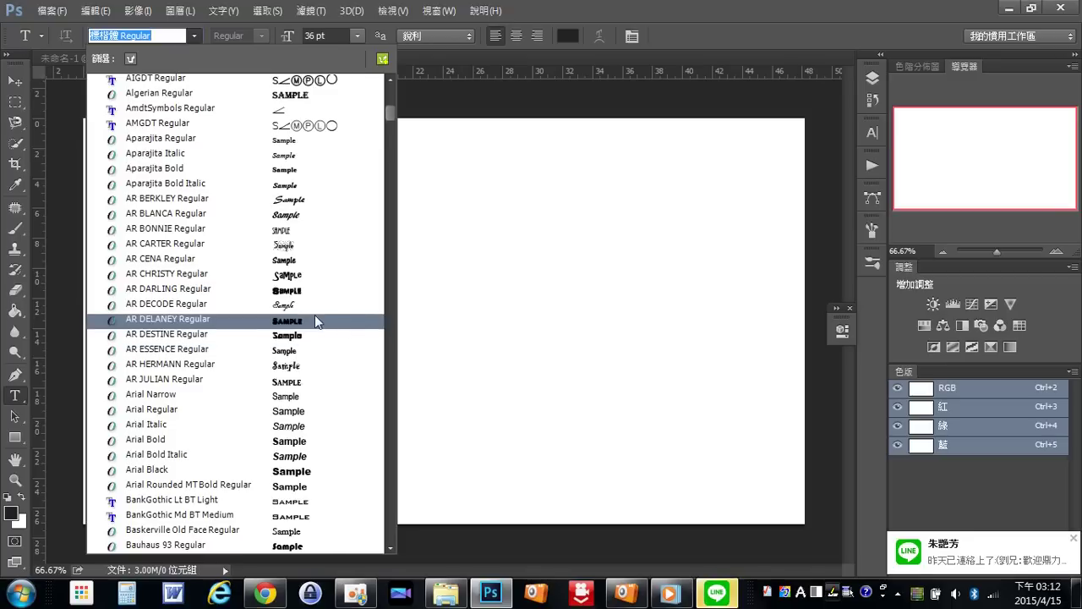
pyautogui.click(301, 335)
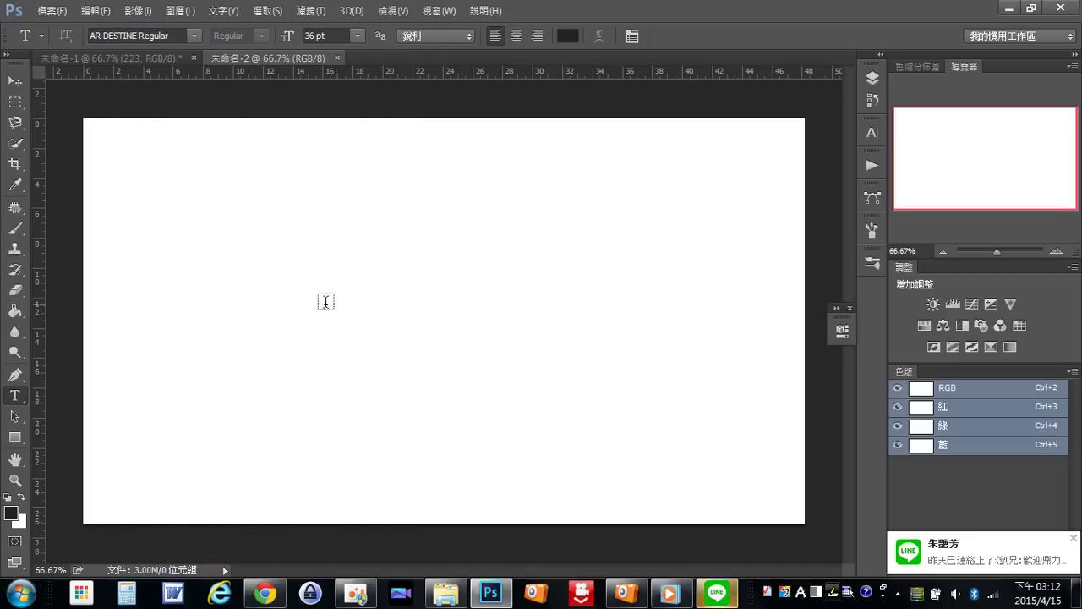
pyautogui.click(255, 301)
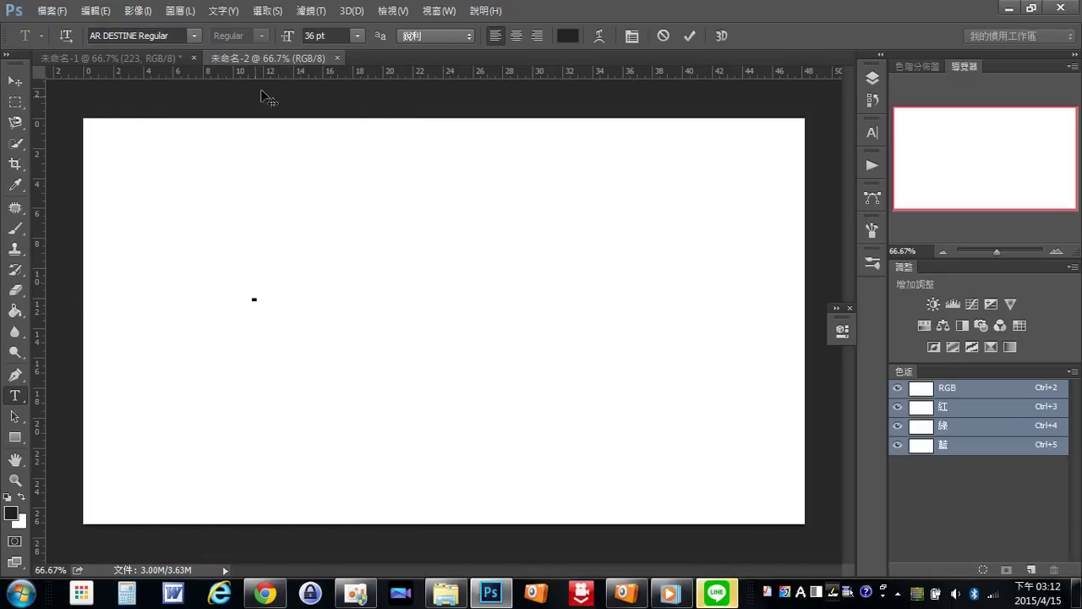
pyautogui.click(359, 35)
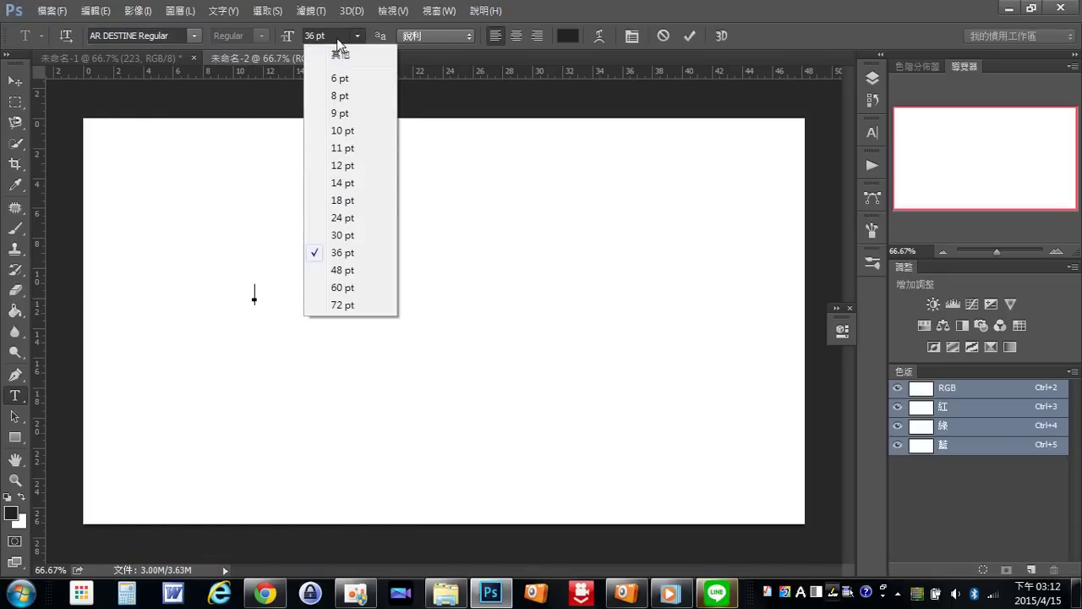
pyautogui.click(336, 35)
pyautogui.click(301, 39)
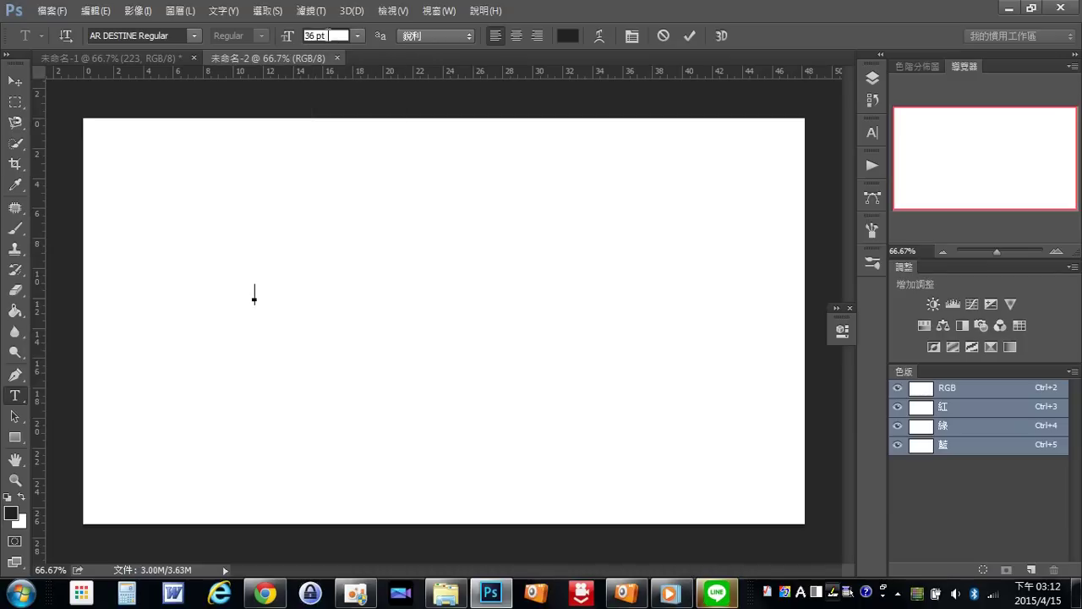
pyautogui.press('Home')
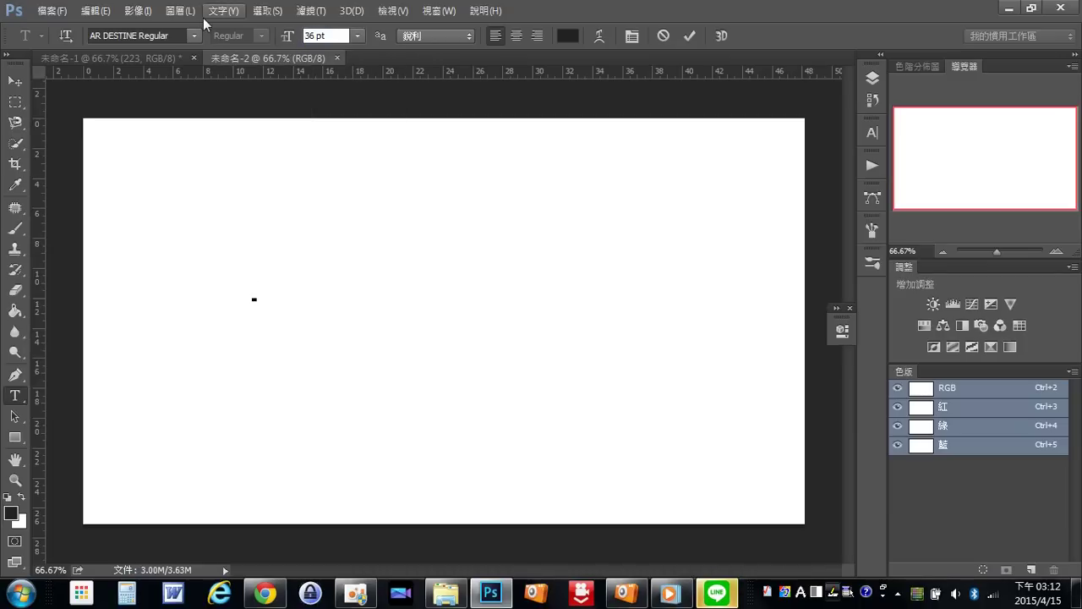
pyautogui.write('400')
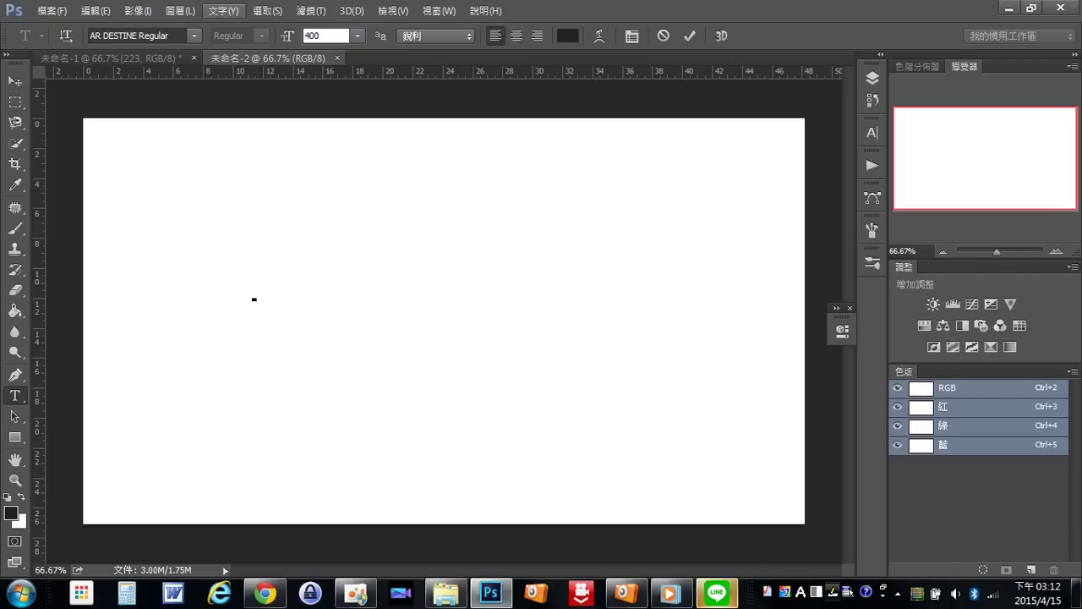
pyautogui.press('Return')
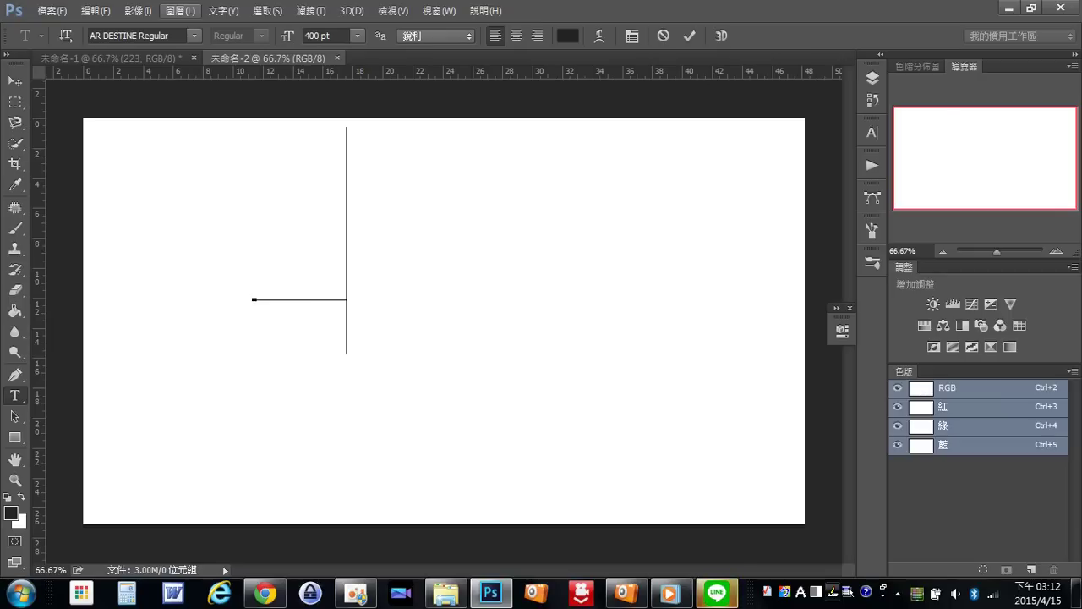
pyautogui.write('t')
# Step: Type TEST, commit it, and centre the lettering on the canvas
pyautogui.press('BackSpace')
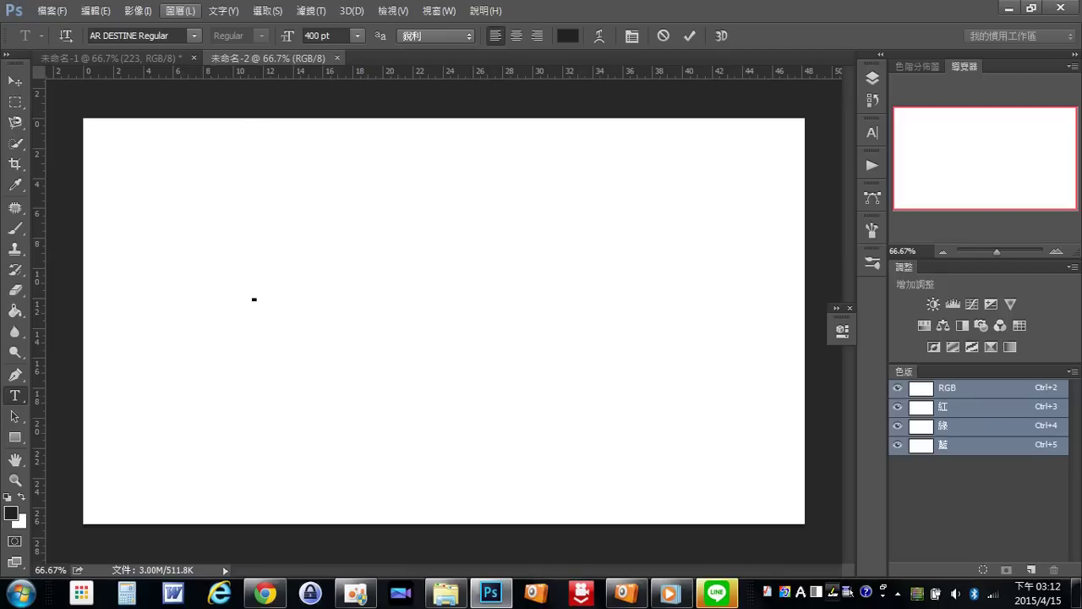
pyautogui.write('TEST')
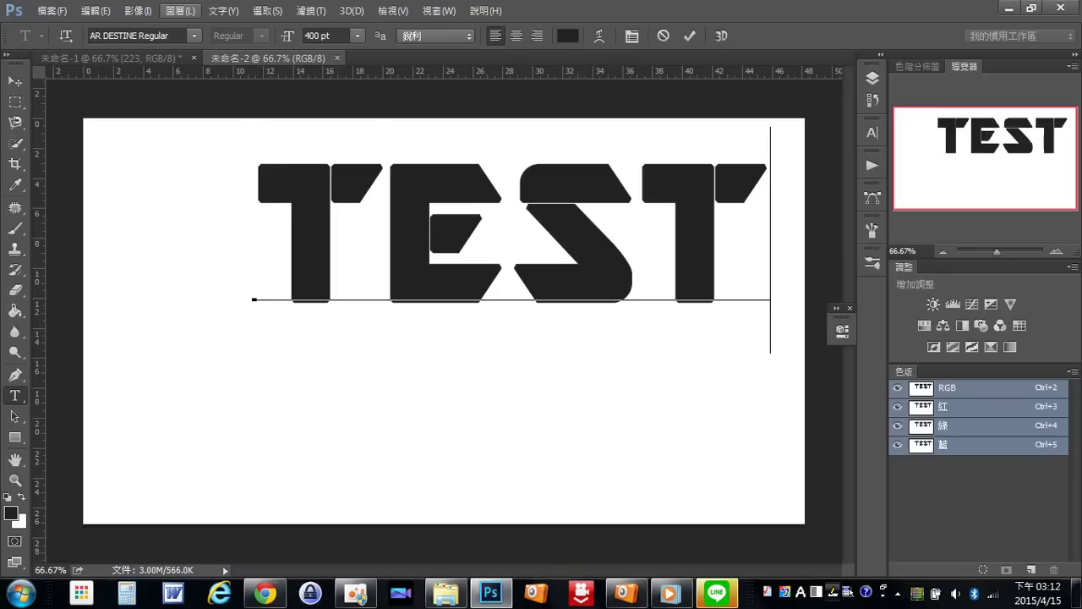
pyautogui.click(690, 36)
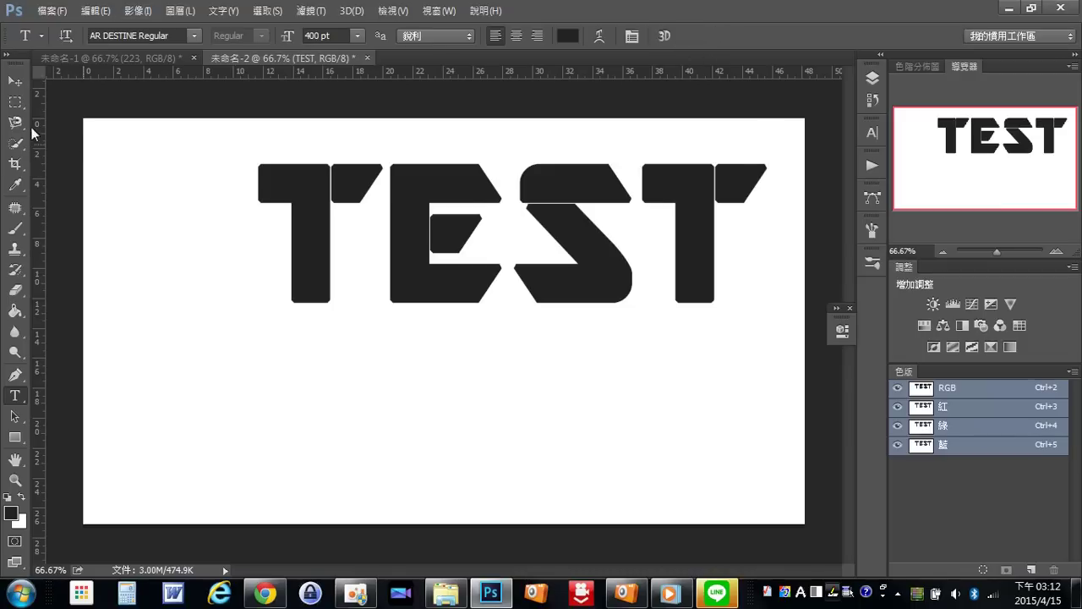
pyautogui.click(15, 80)
pyautogui.moveTo(435, 249); pyautogui.dragTo(382, 319)
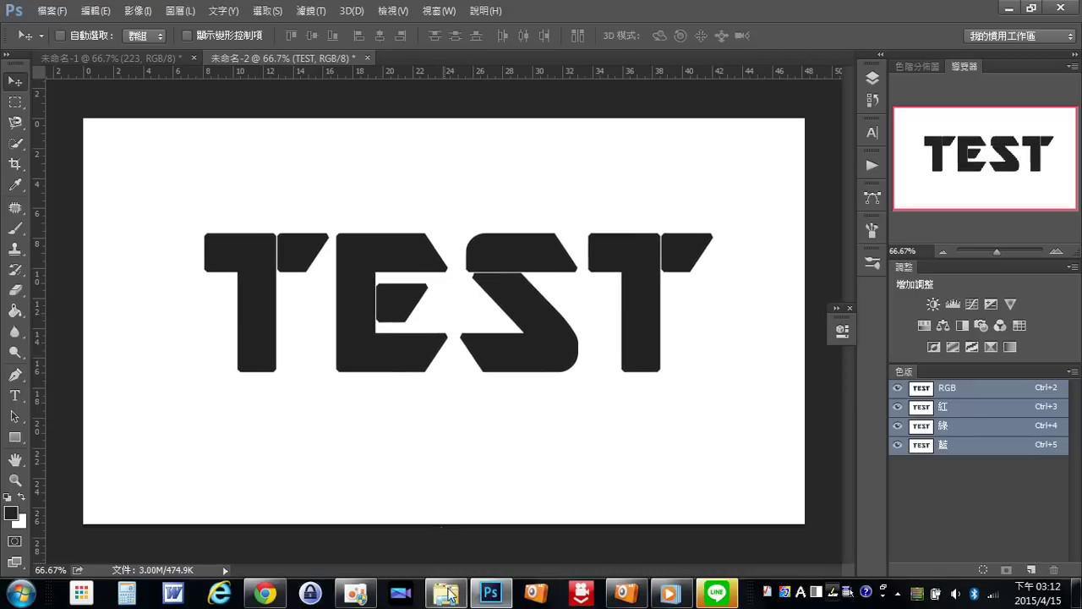
# Step: Place 223.bmp into 未命名-2, rotated 90° and stretched sideways to cover the TEST lettering
pyautogui.click(449, 595)
pyautogui.moveTo(943, 440)
pyautogui.mouseDown()
pyautogui.moveTo(535, 574)
pyautogui.moveTo(541, 373)
pyautogui.mouseUp()
pyautogui.moveTo(591, 137); pyautogui.dragTo(643, 493)
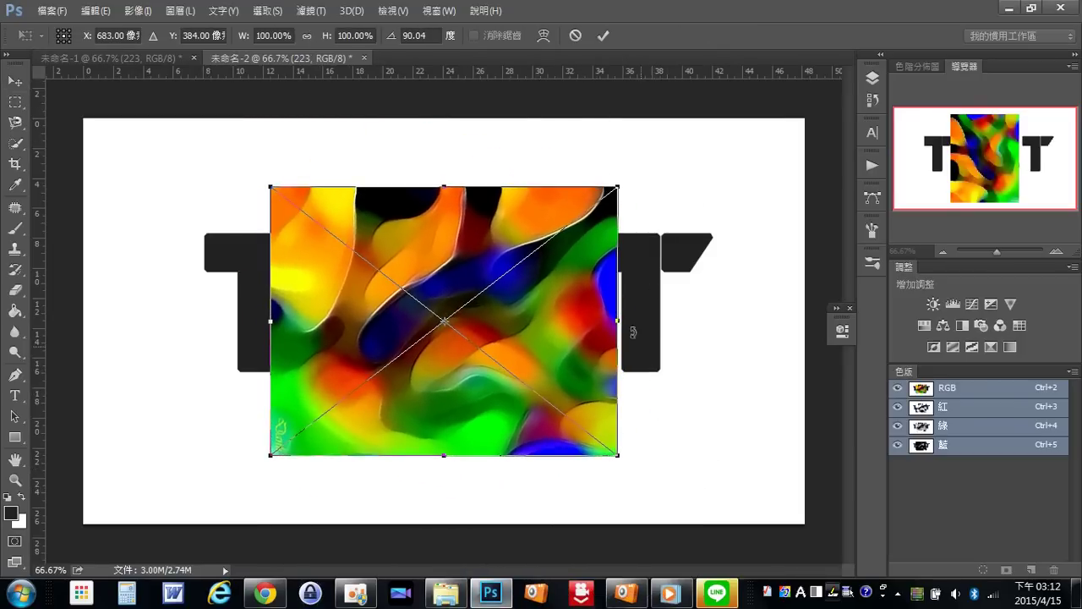
pyautogui.moveTo(623, 321); pyautogui.dragTo(718, 322)
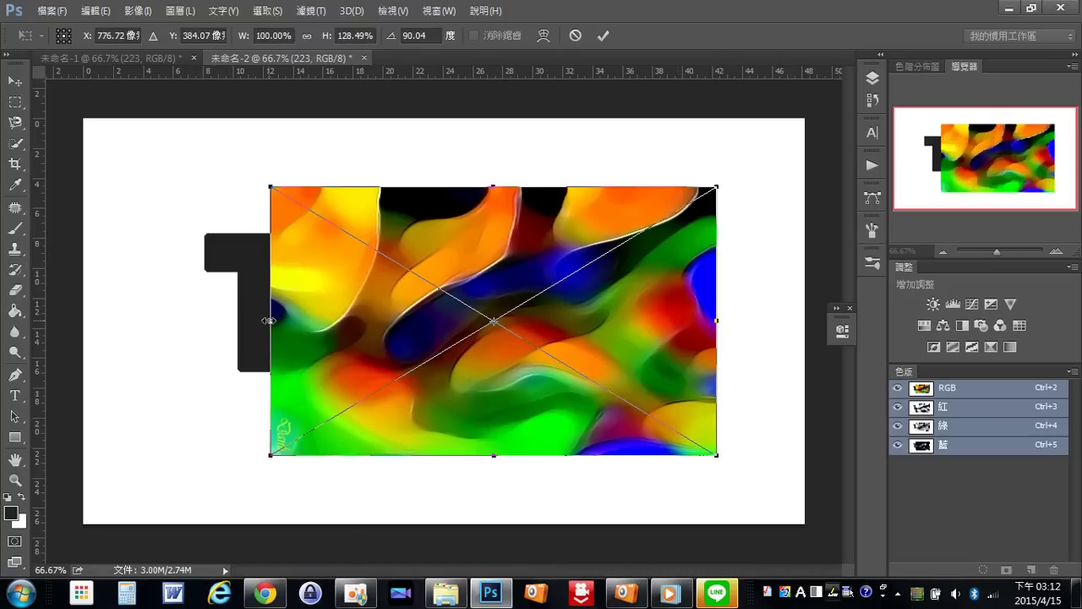
pyautogui.moveTo(271, 322); pyautogui.dragTo(166, 328)
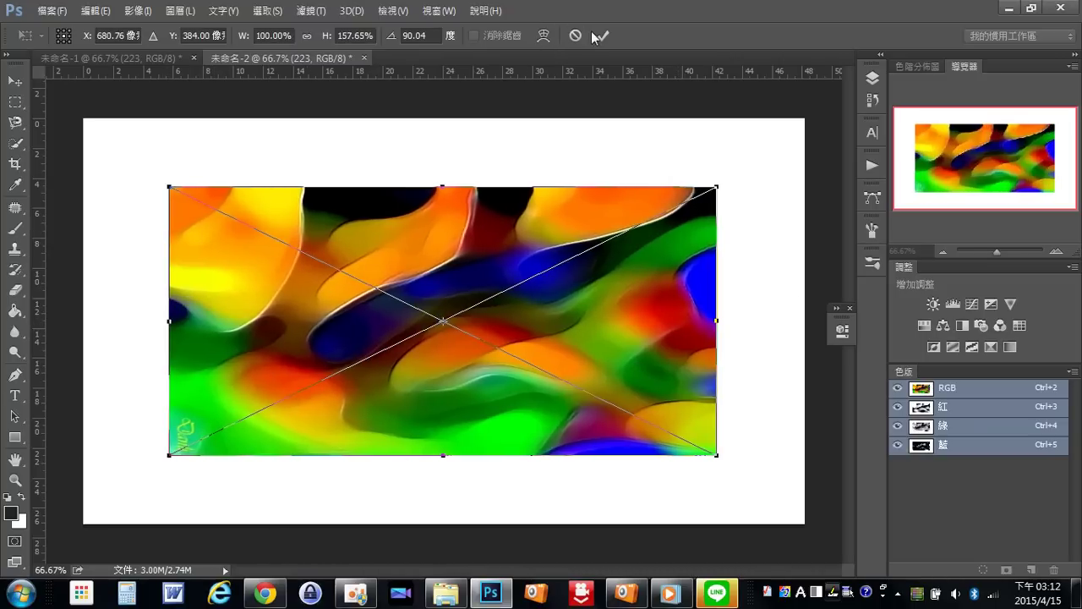
pyautogui.click(602, 35)
pyautogui.click(873, 77)
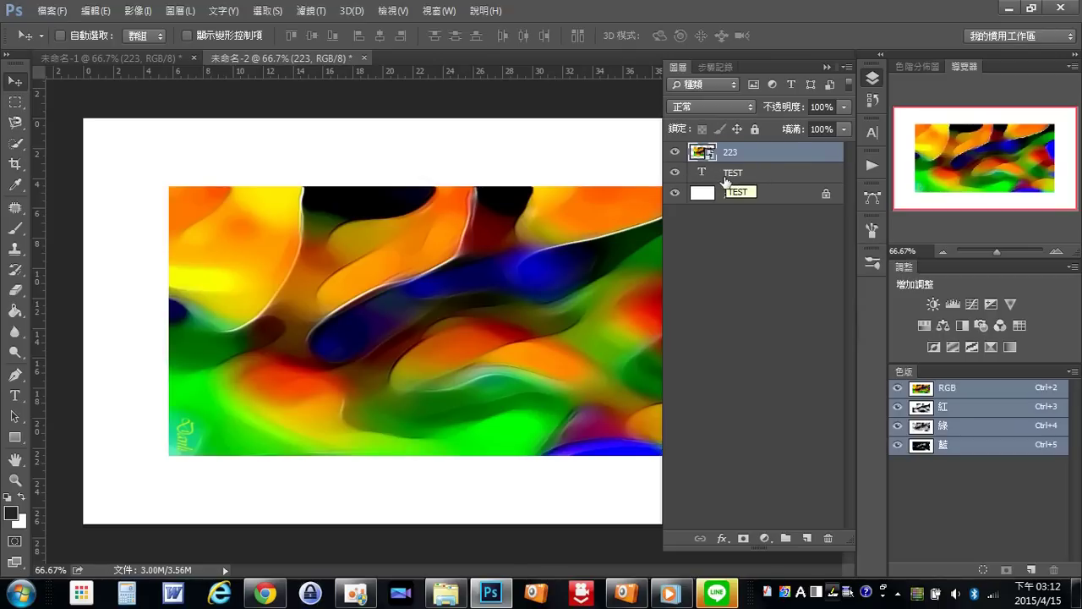
# Step: Make layer 223 a clipping mask over the TEST text layer and collapse the Layers panel
pyautogui.rightClick(799, 153)
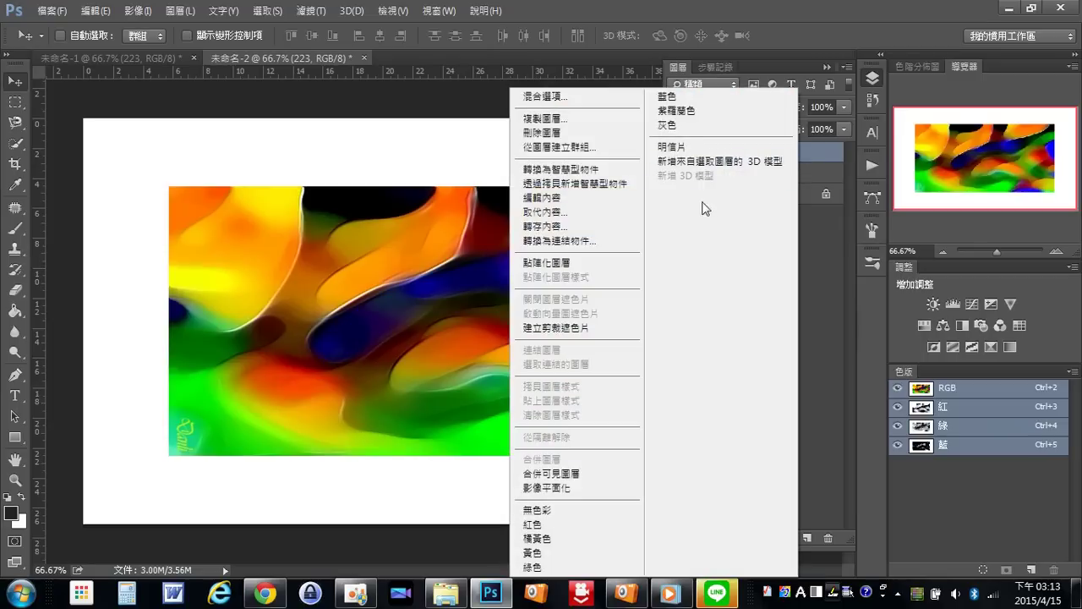
pyautogui.click(554, 327)
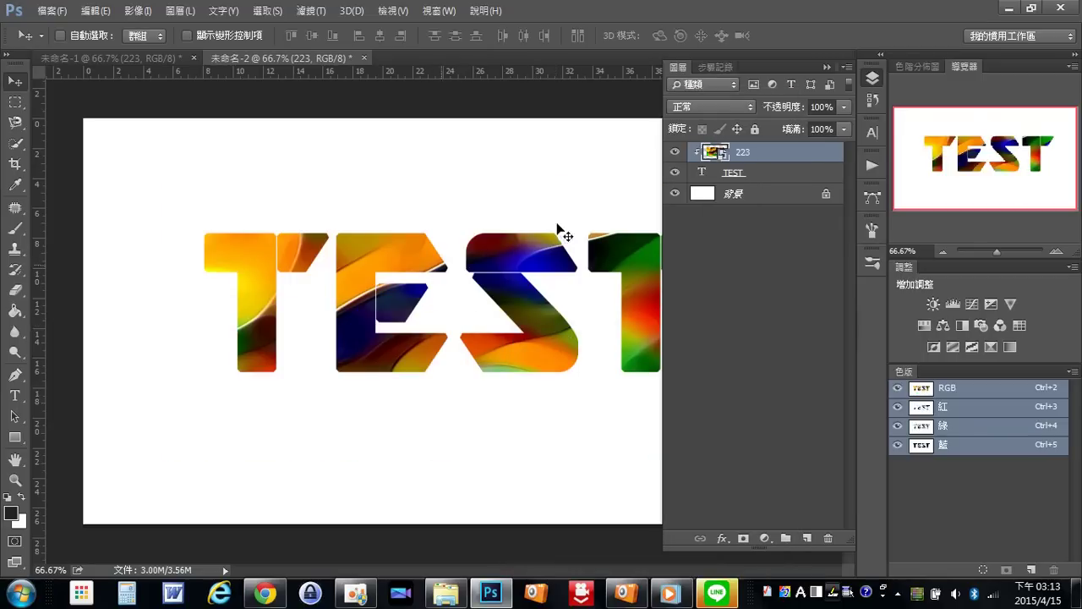
pyautogui.click(826, 67)
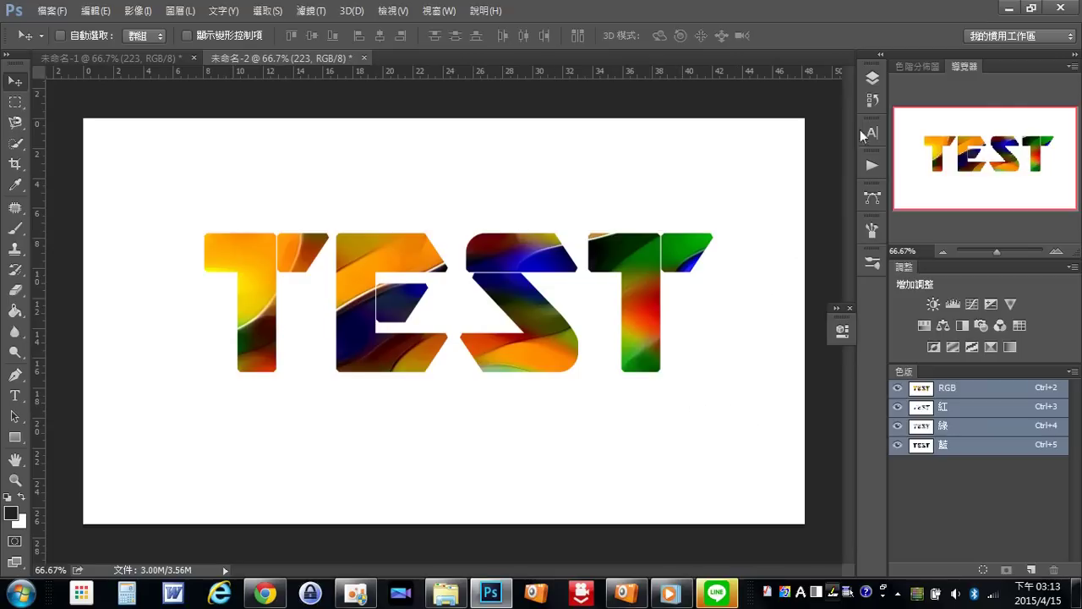
pyautogui.click(873, 78)
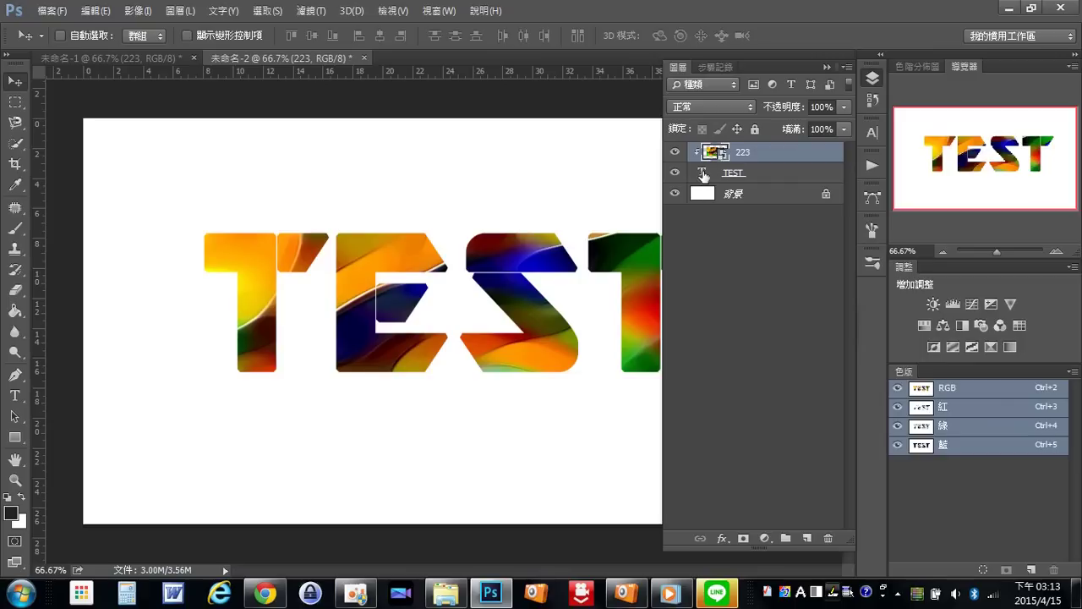
pyautogui.click(827, 68)
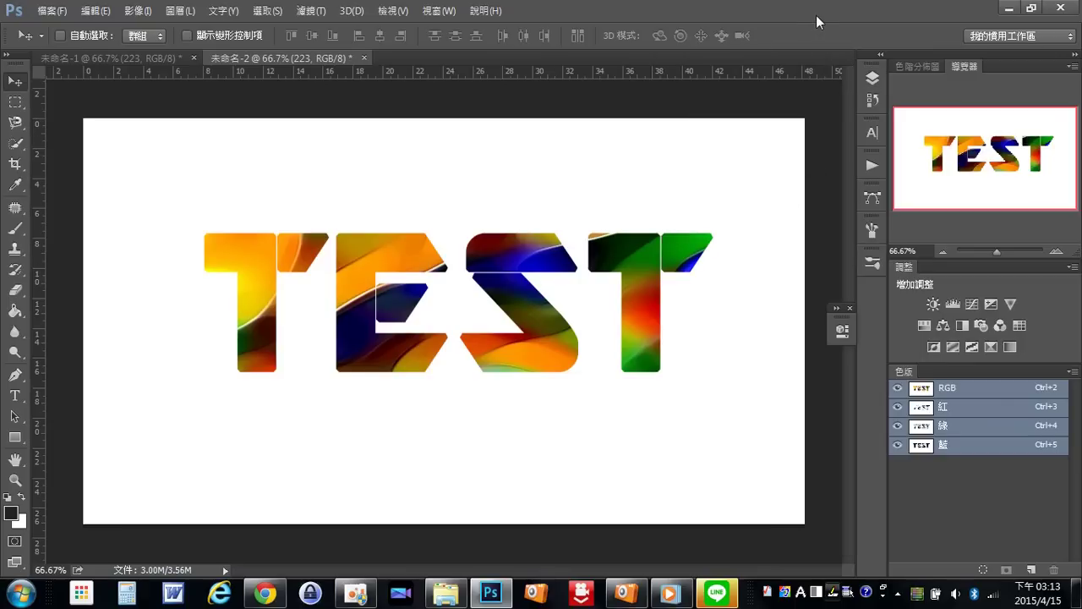